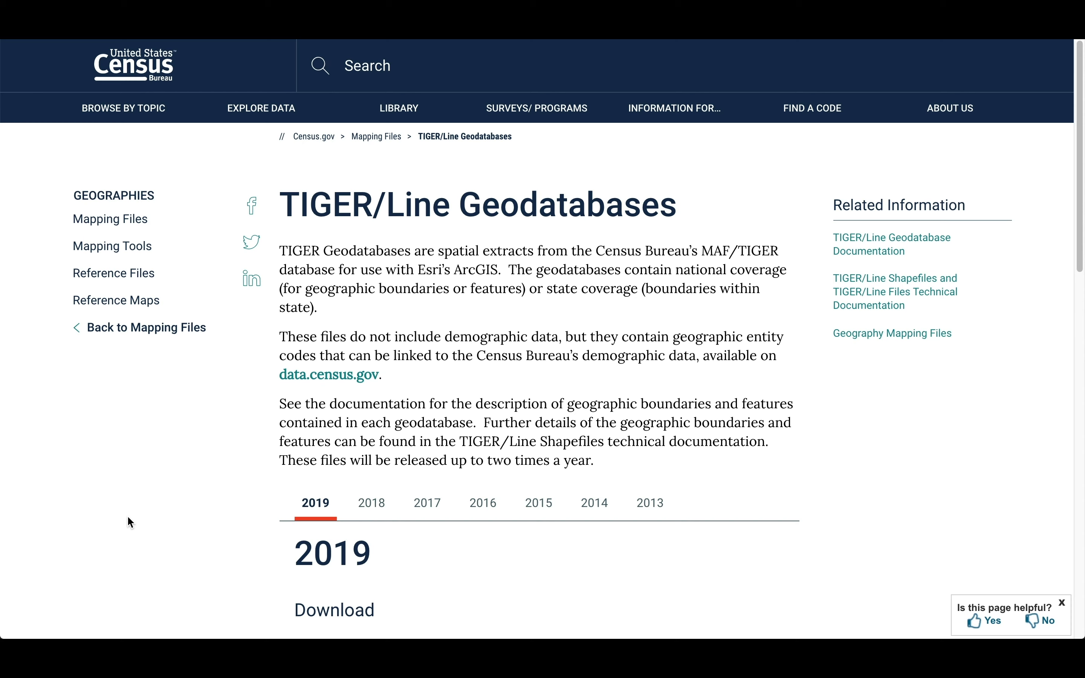
- Download the 2019 American Indian Areas Related National Geodatabase zip from Census.gov
scroll(130, 522, "down", 12)
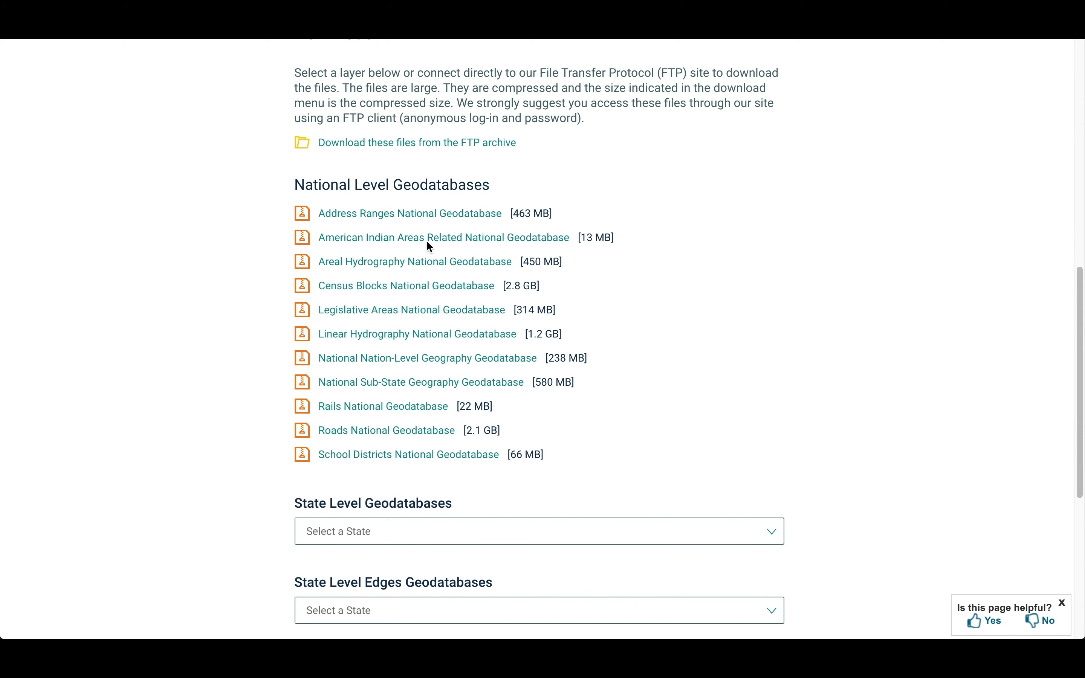
left_click(451, 242)
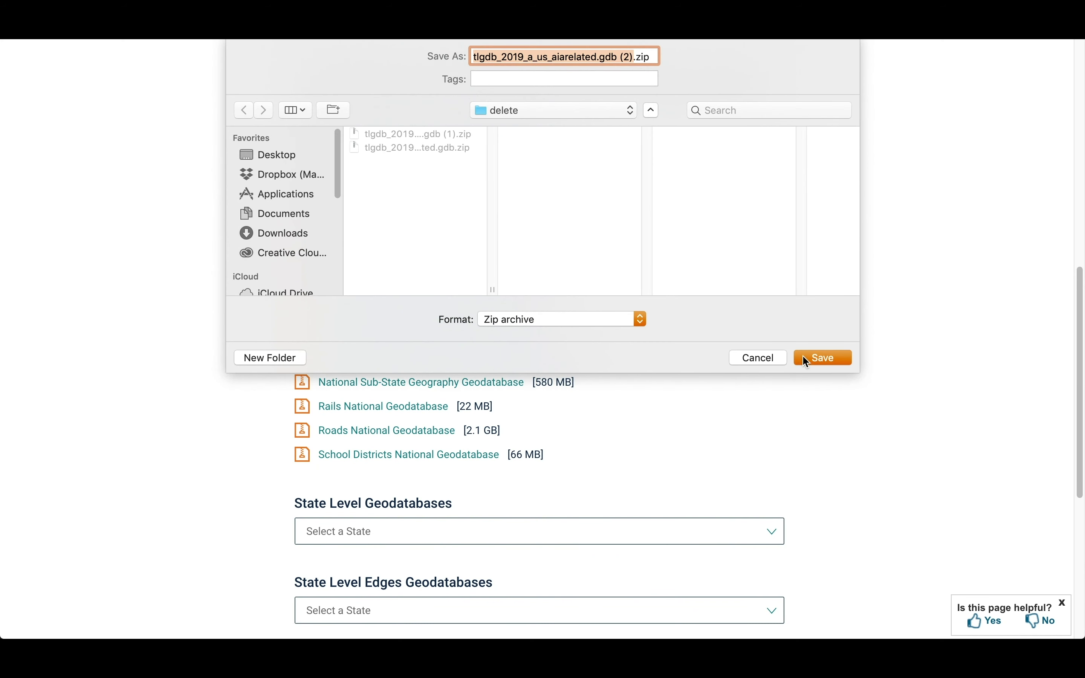
left_click(803, 355)
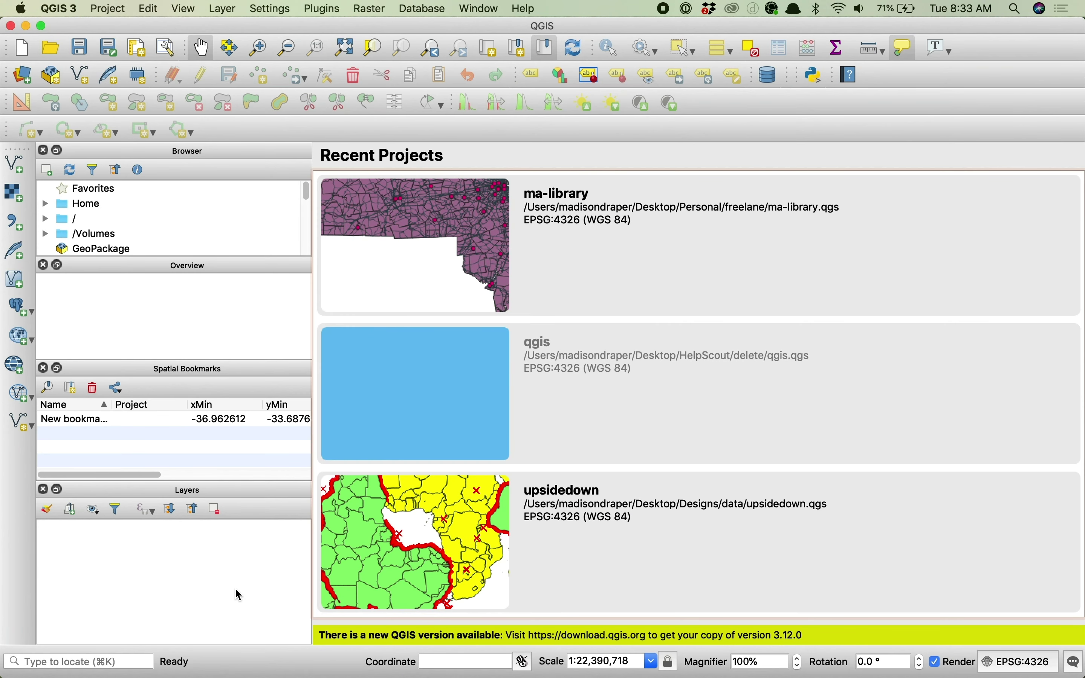
- Start a new empty QGIS project
left_click(107, 8)
left_click(119, 29)
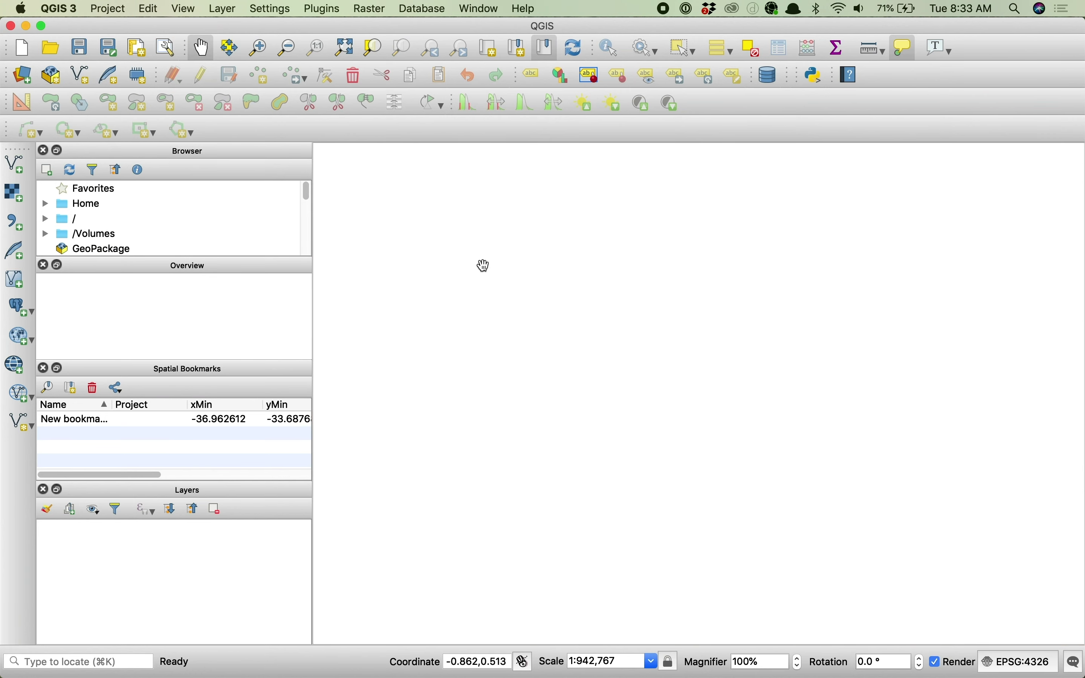
key("super+Tab")
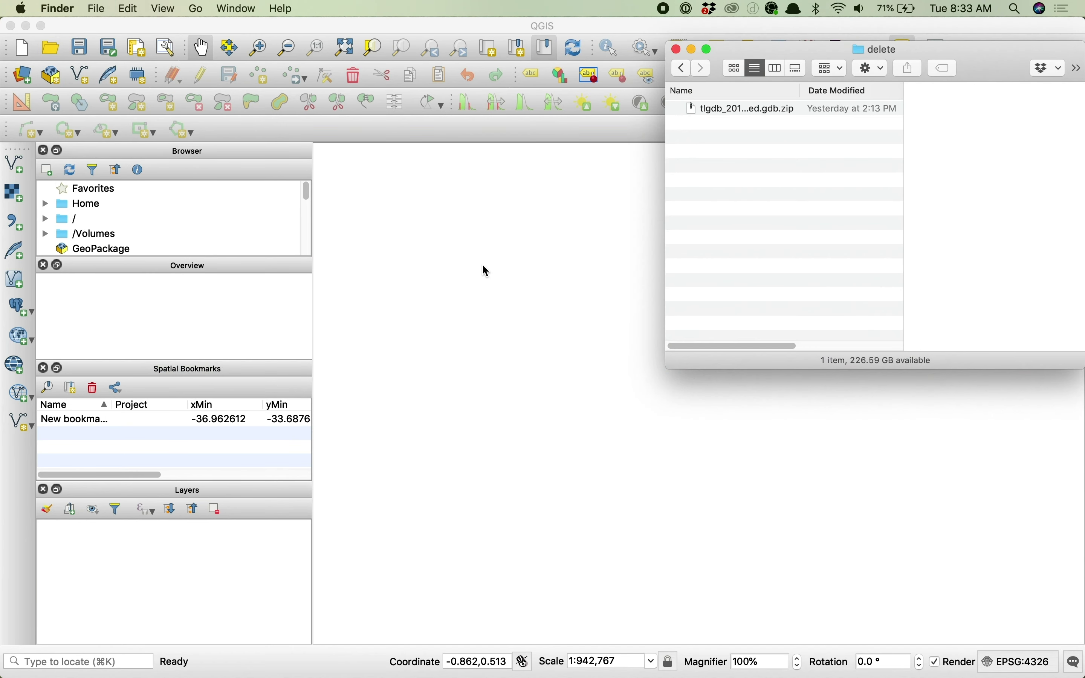
- Add all five layers of the tlgdb_2019_a_us_aiarelated geodatabase zip to the map
left_click_drag(783, 109, 547, 373)
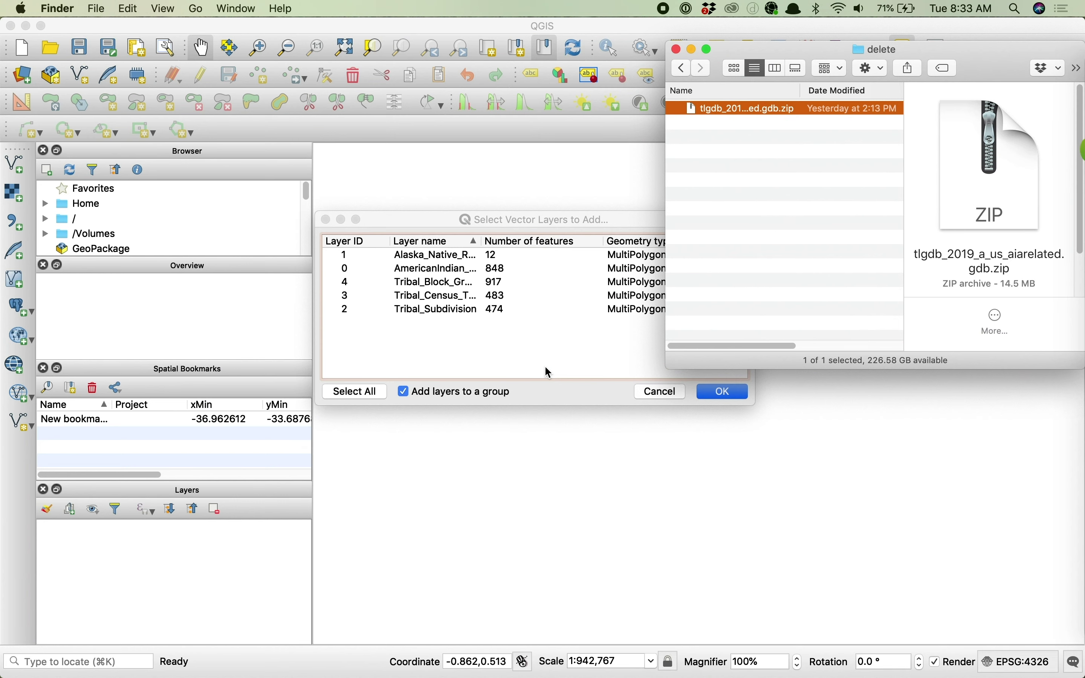
left_click(549, 373)
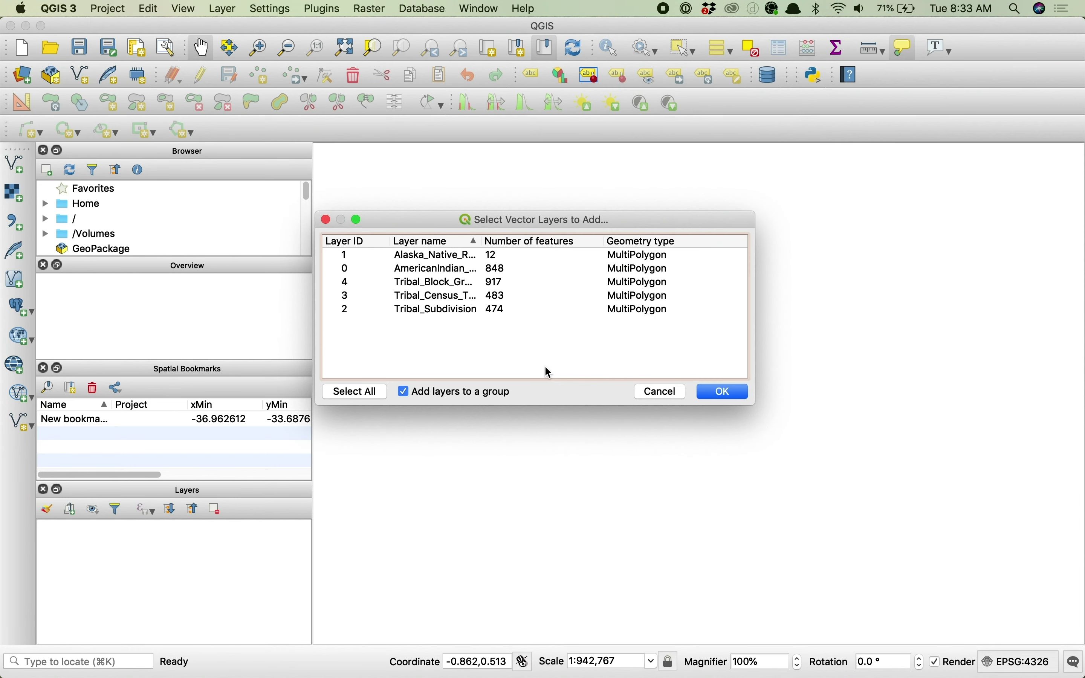
left_click(464, 260)
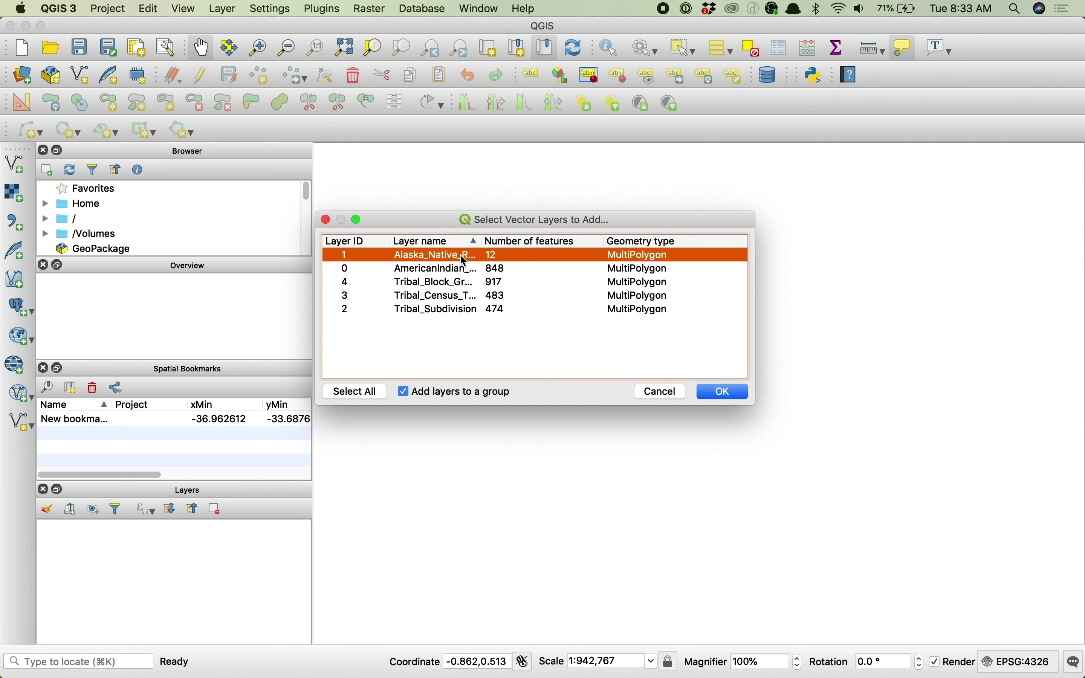
left_click(468, 311, "shift")
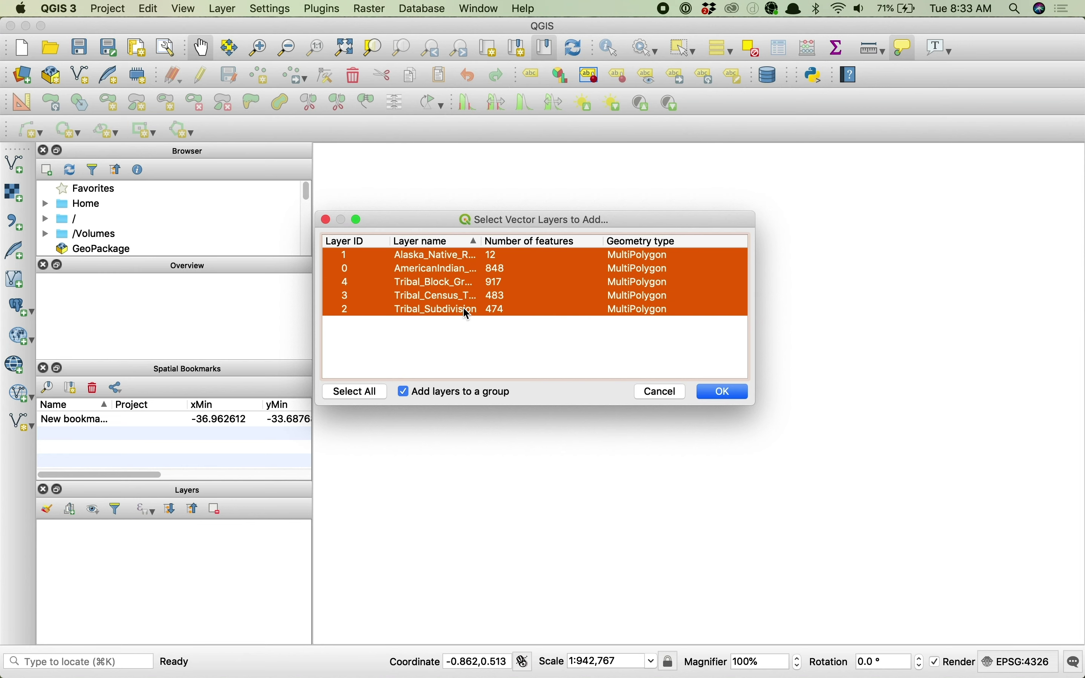
left_click(723, 392)
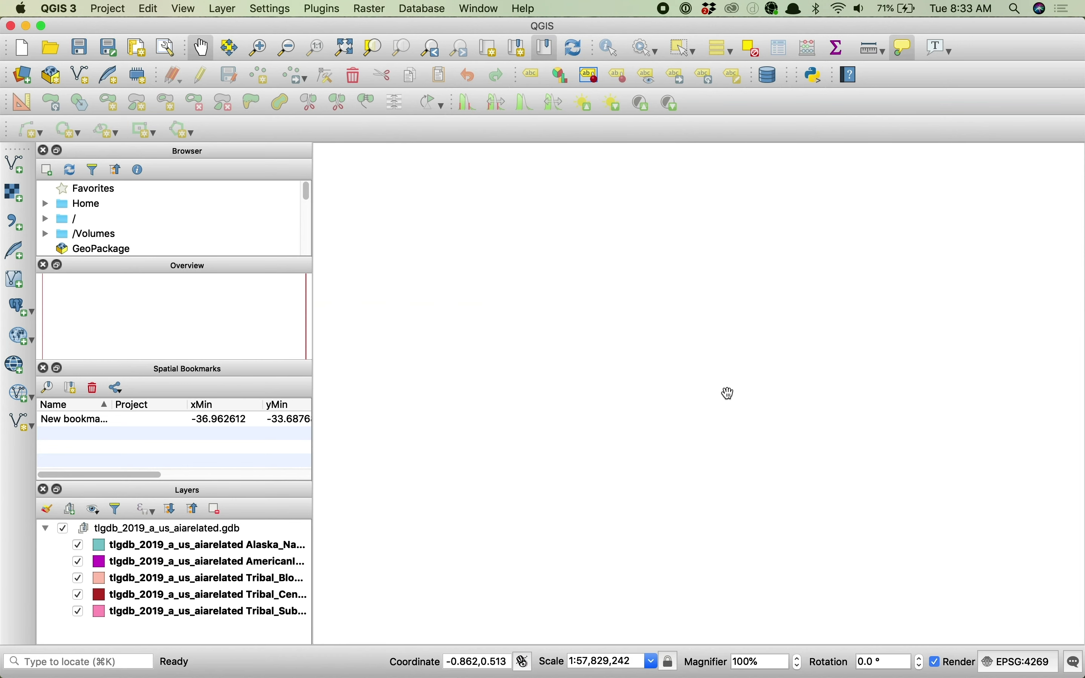
- Centre the map and select all five geodatabase layers in the layer list
left_click_drag(573, 387, 704, 384)
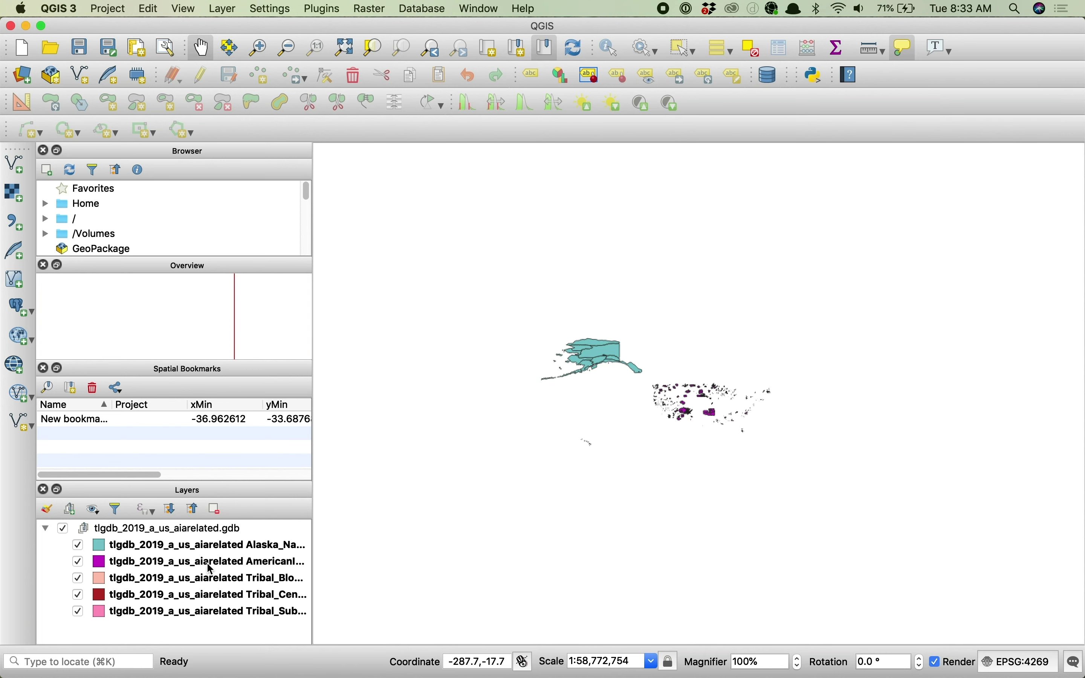
left_click(78, 547)
left_click(78, 546)
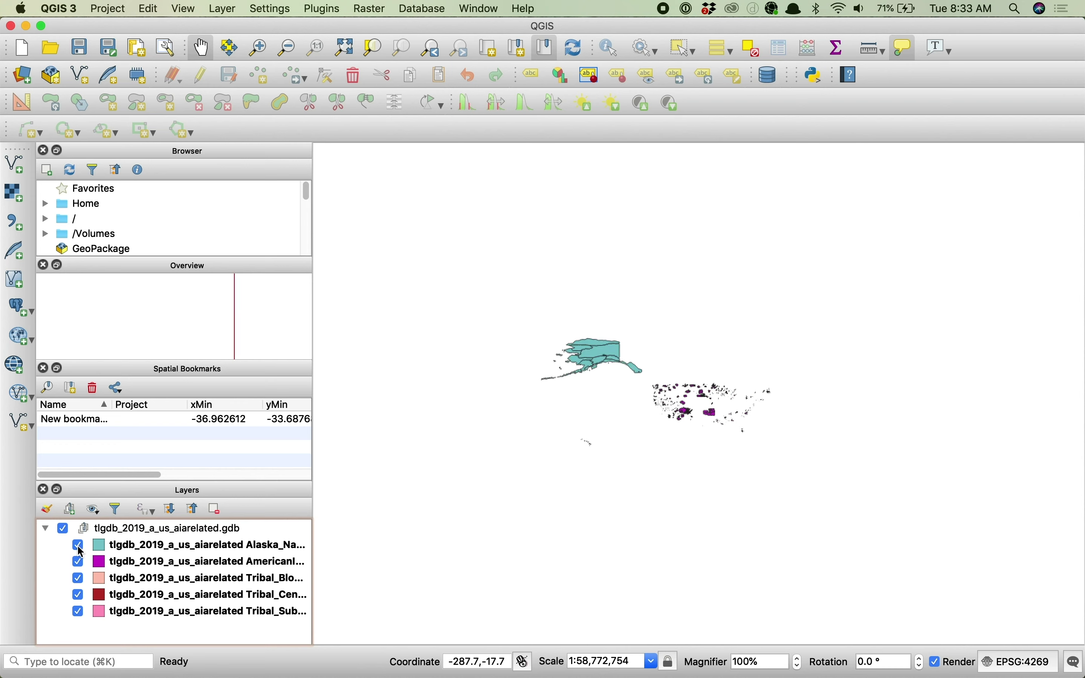
left_click(80, 562)
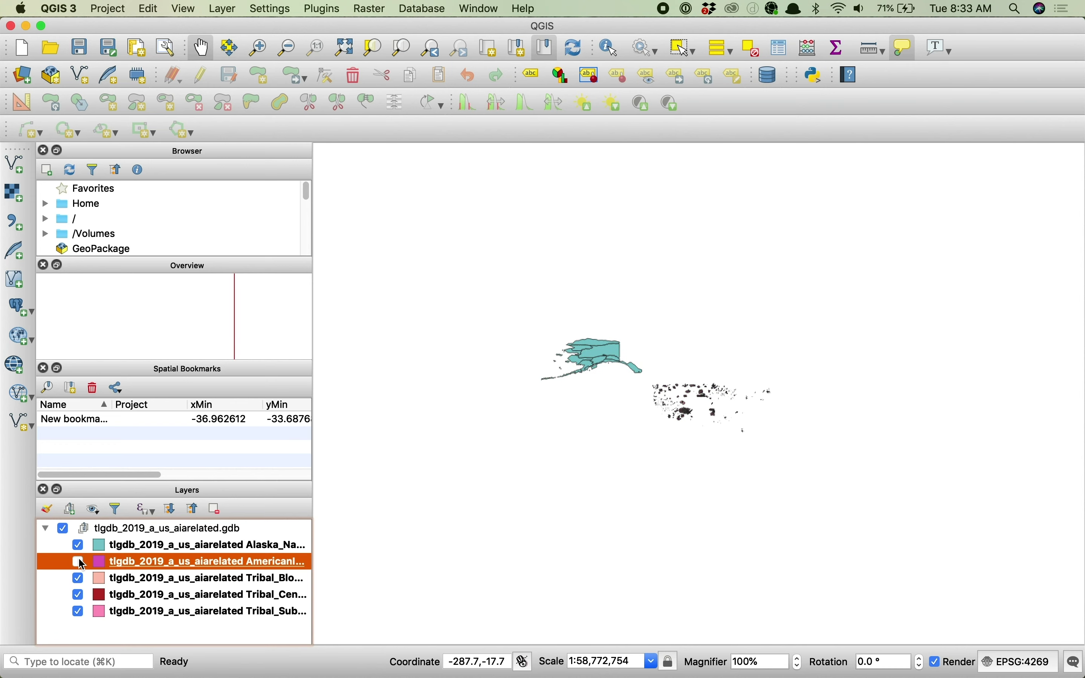
left_click(141, 544)
left_click(167, 613, "shift")
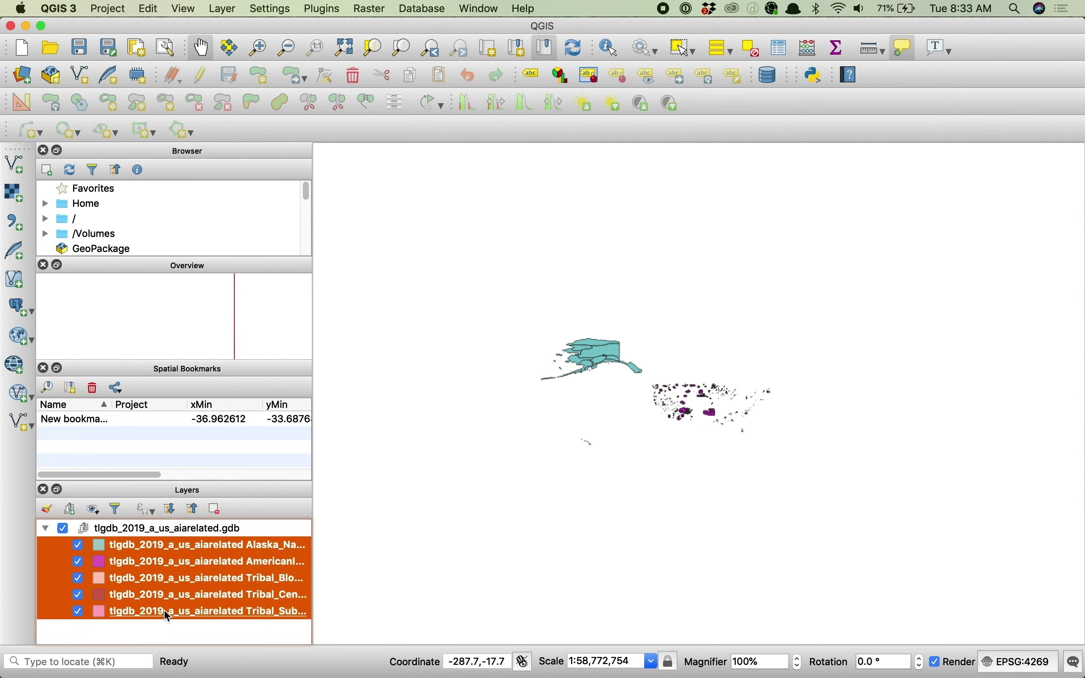
- Export the layers as GeoJSON named native-related-lands.geojson and add it to the map
right_click(181, 580)
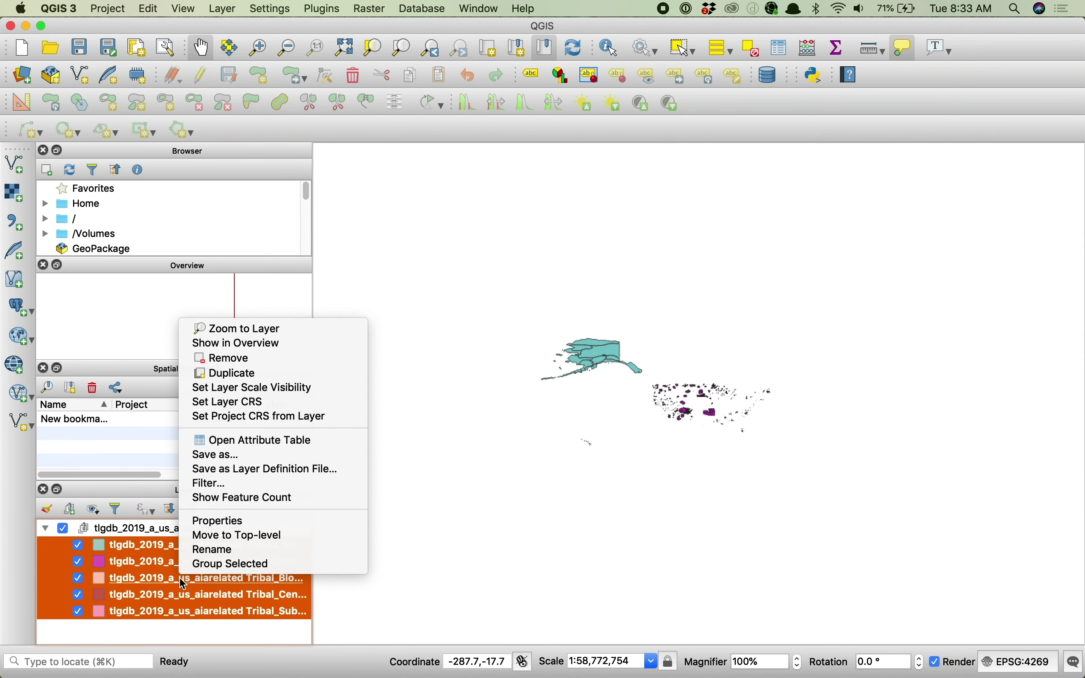
left_click(250, 456)
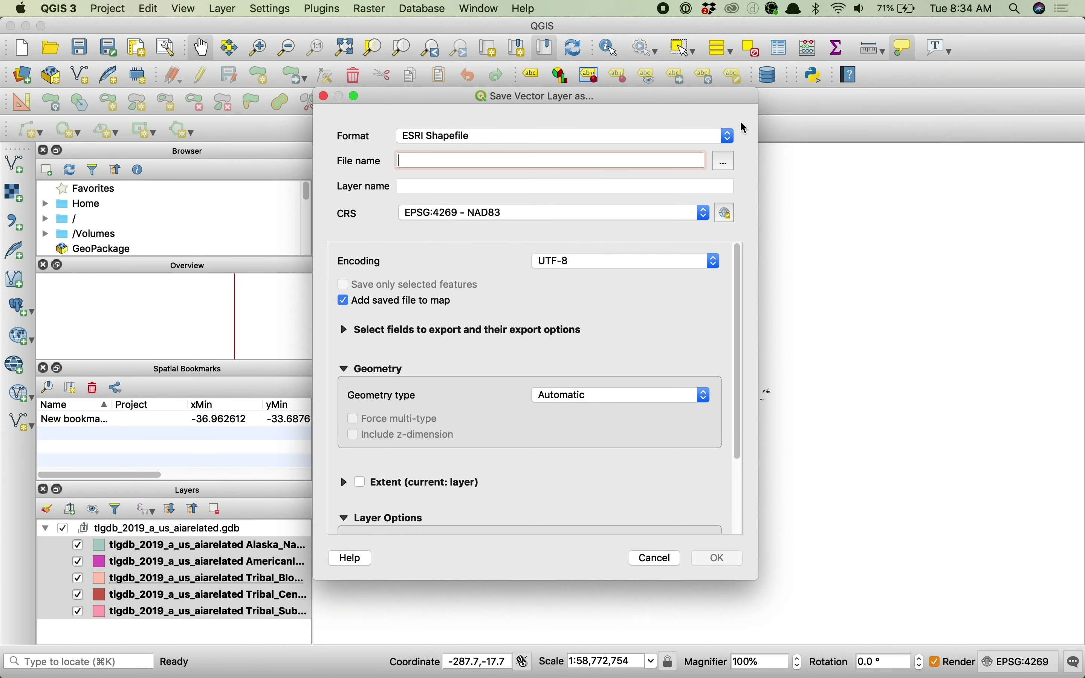
left_click(729, 137)
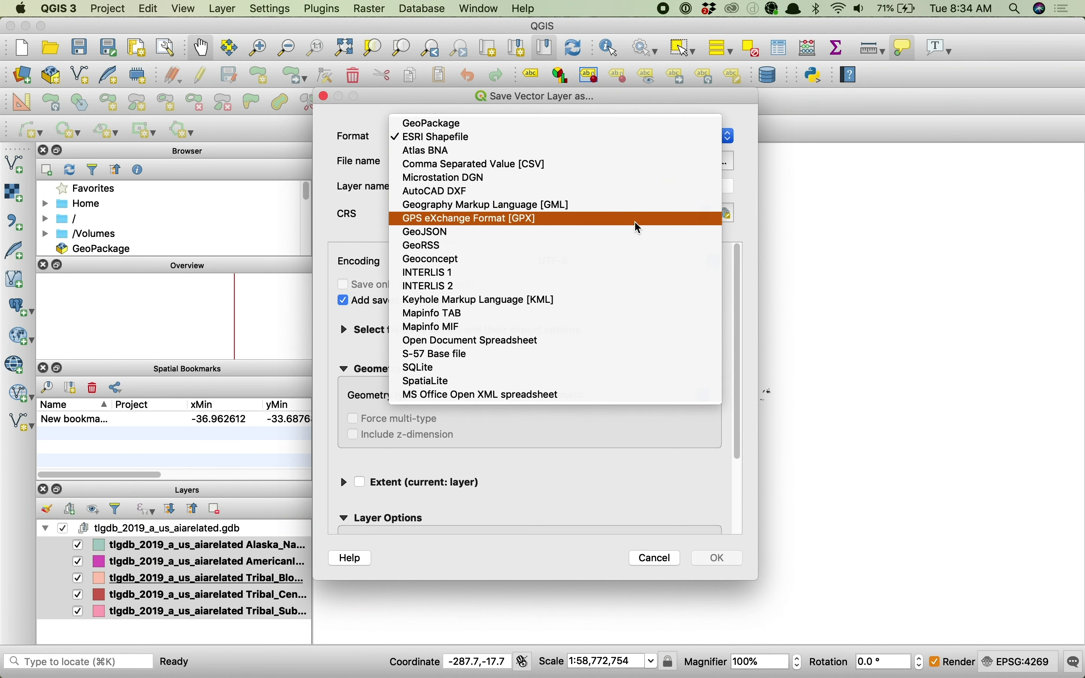
left_click(637, 233)
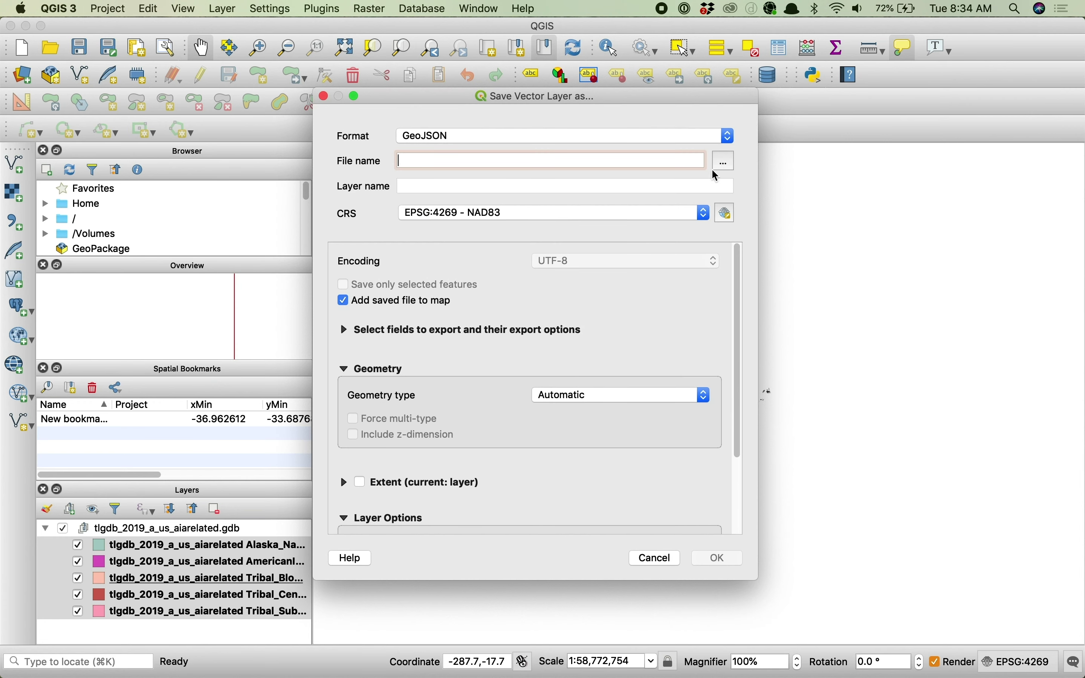
left_click(727, 169)
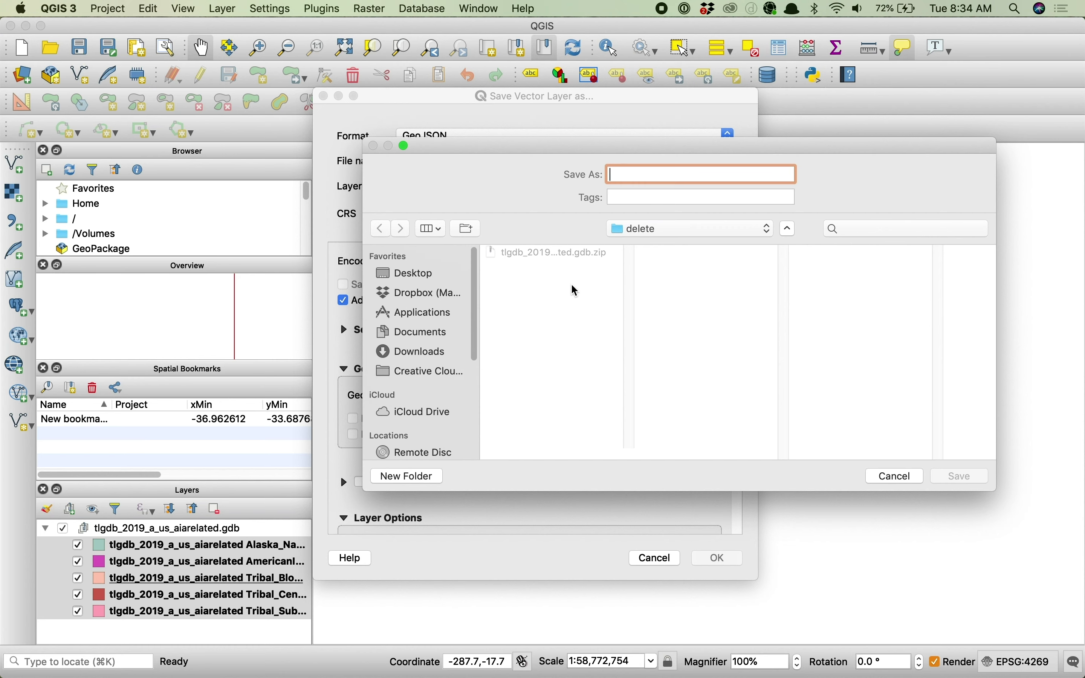
type("native-related")
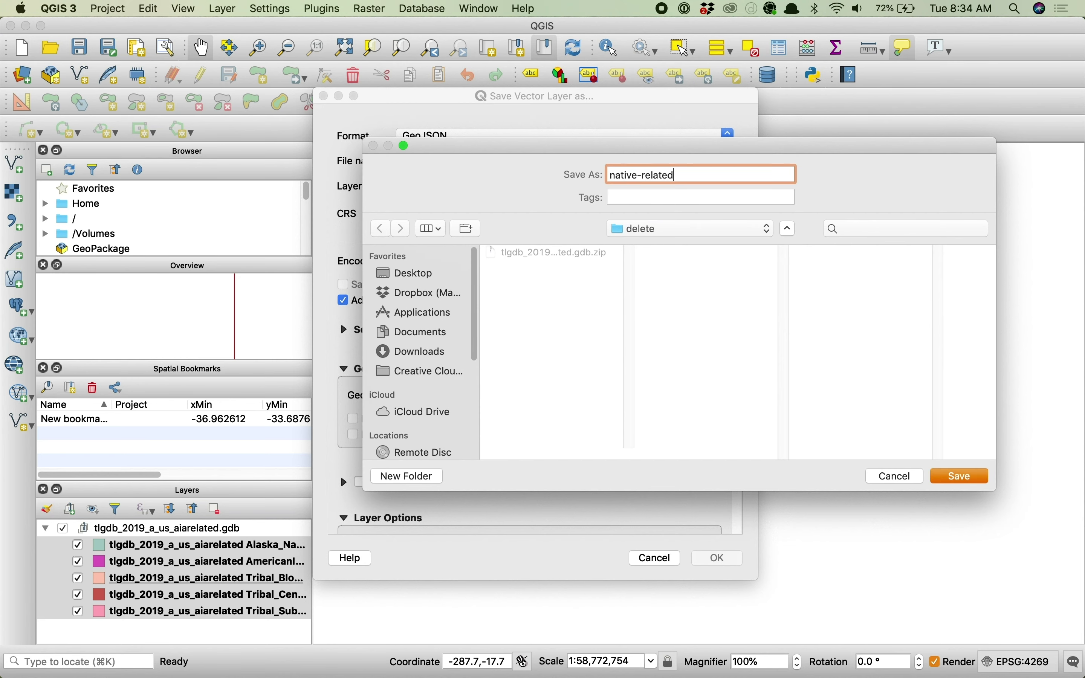
type("-lands")
left_click(963, 480)
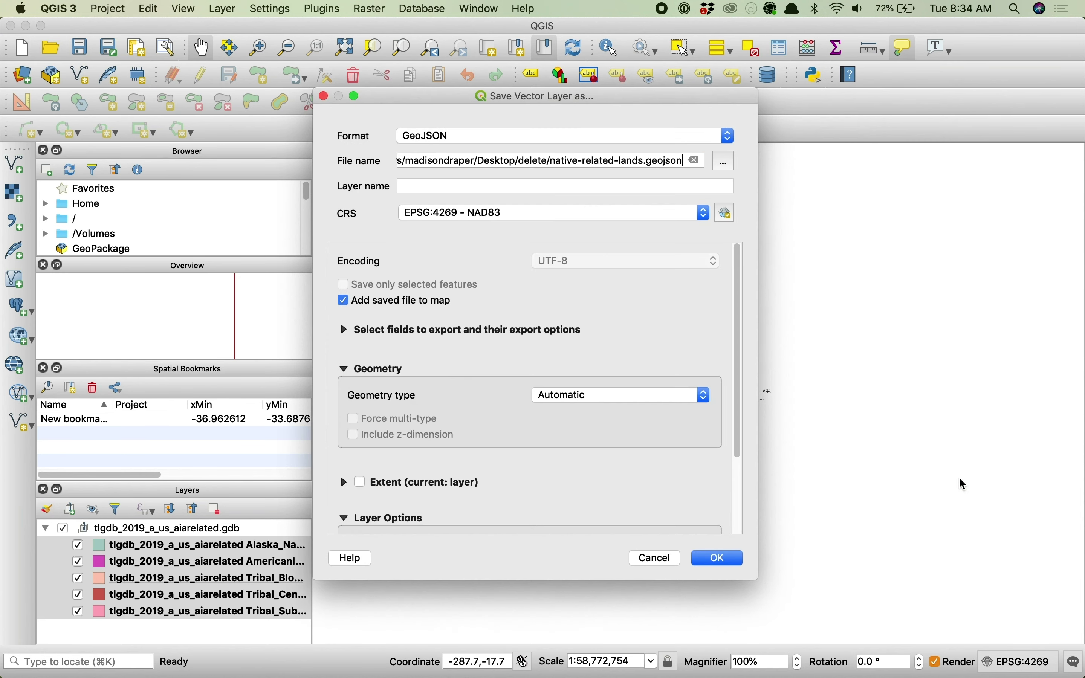
left_click(720, 560)
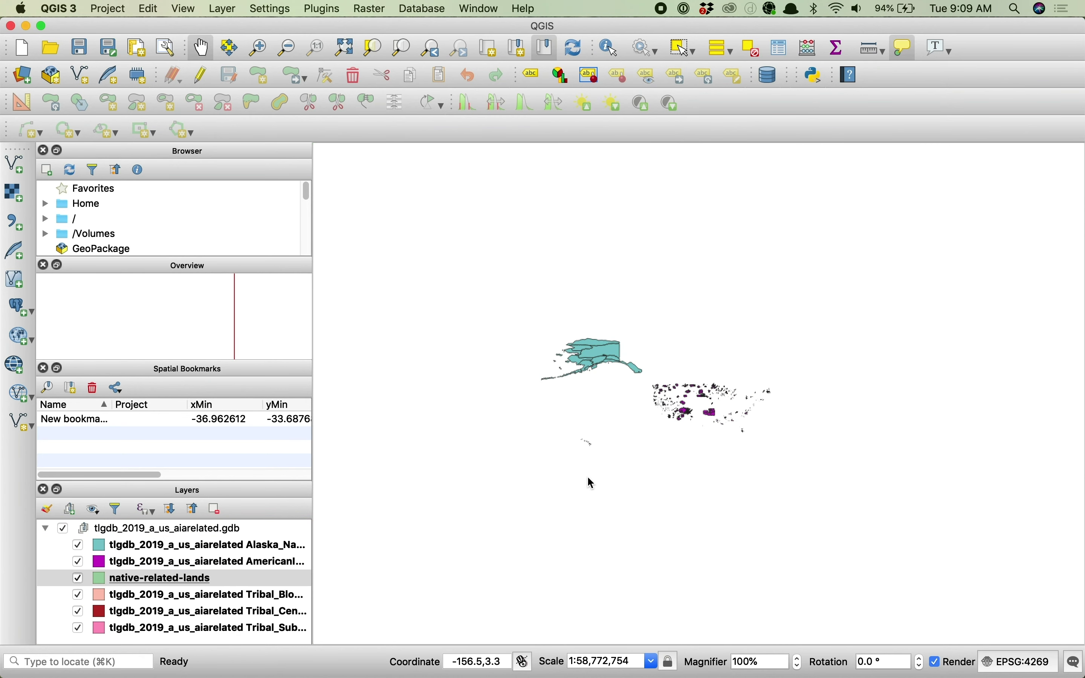
- Copy the dirty-reprojectors albersUsa example command into a new Chrome tab
key("super+Tab")
key("super+Tab")
key("super+Tab")
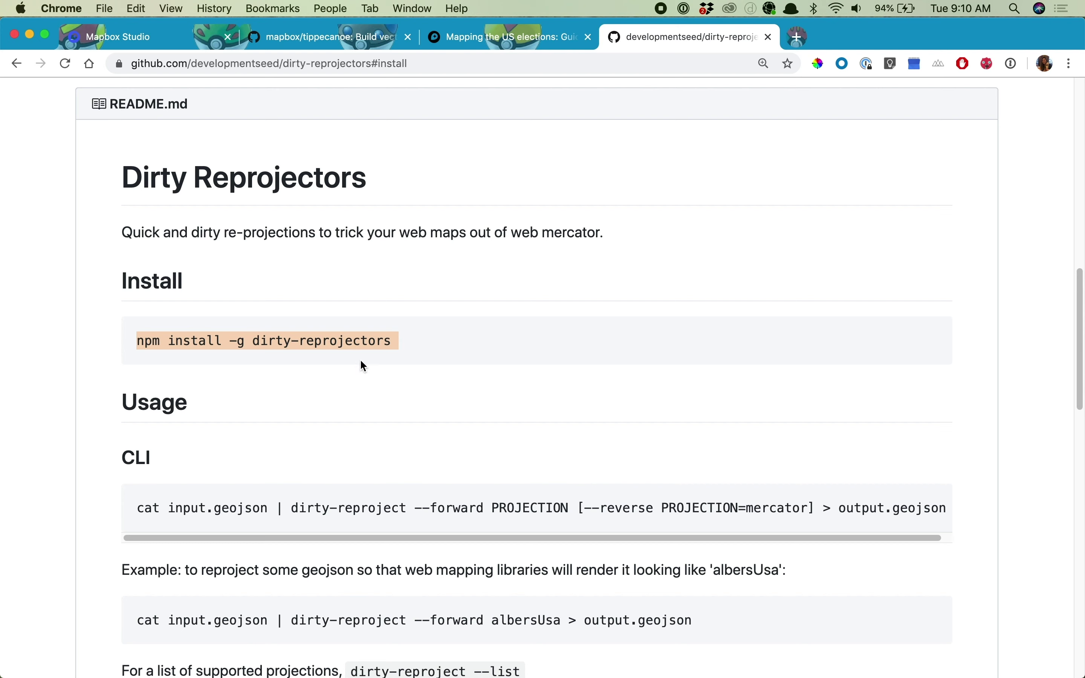
scroll(64, 391, "down", 20)
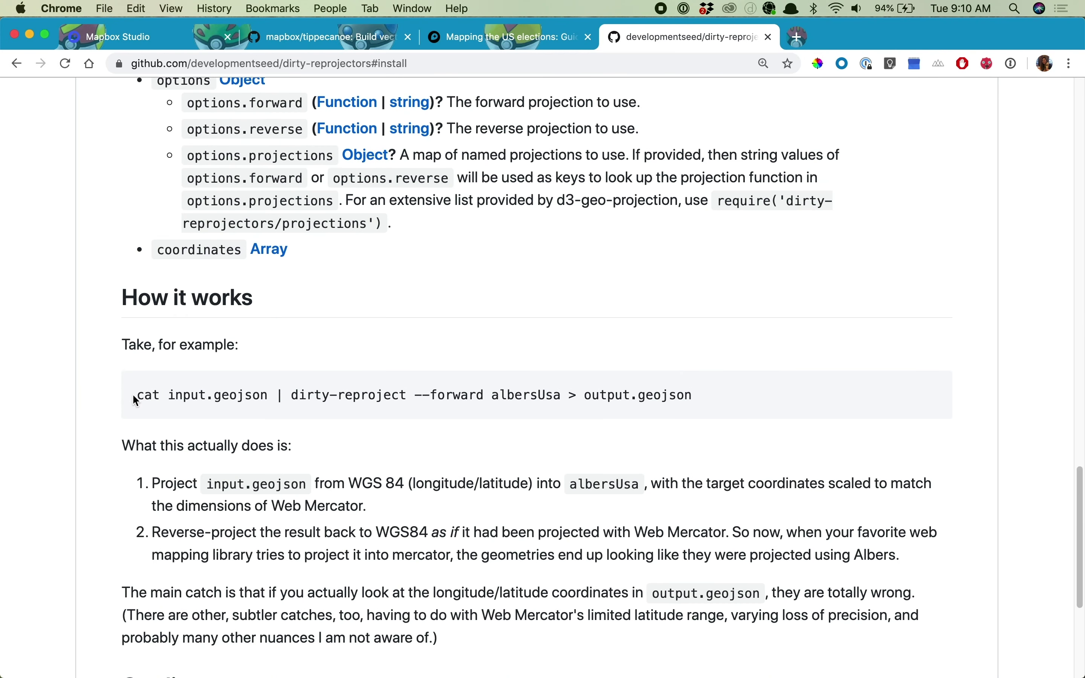
left_click_drag(133, 394, 703, 401)
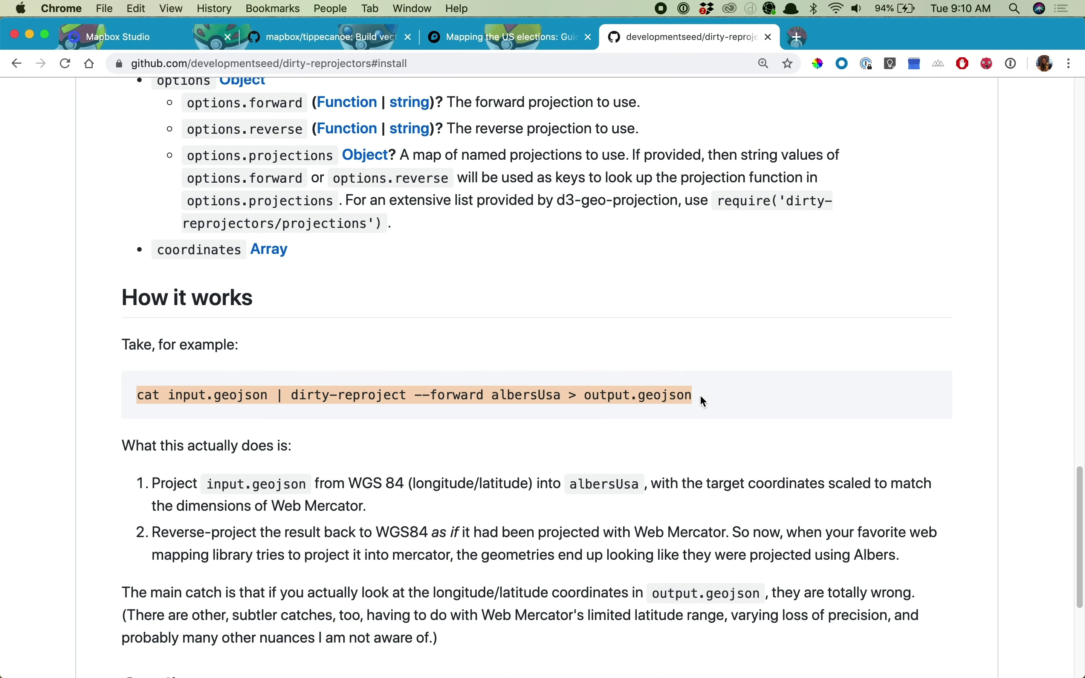
key("super+c")
key("super+t")
key("super+v")
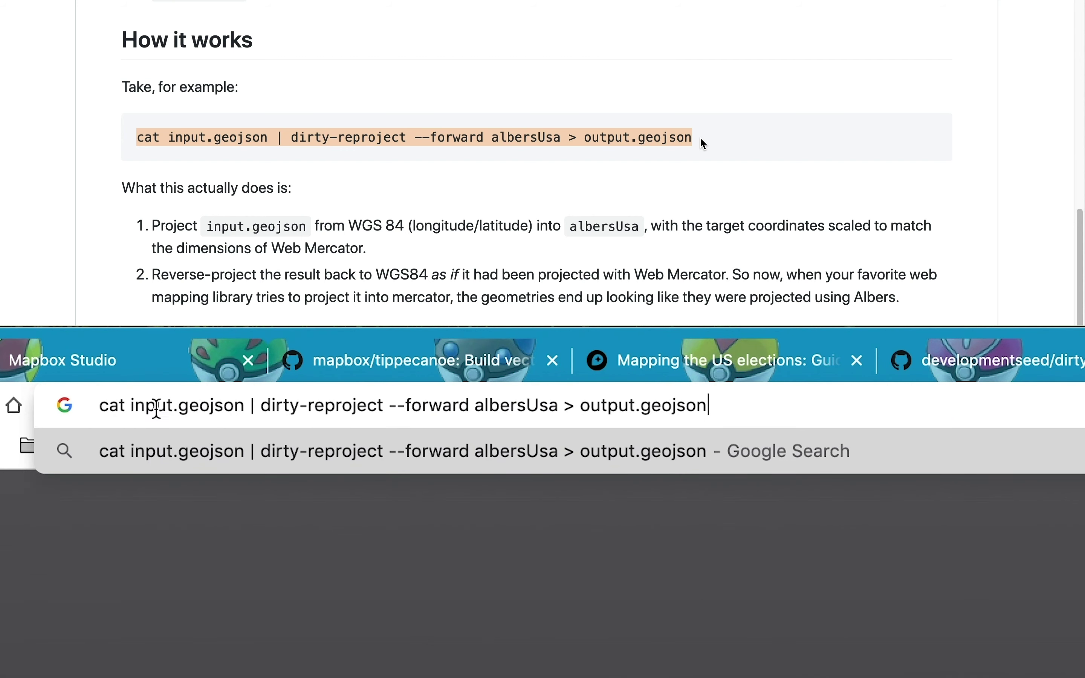
- Replace the command's input and output names with native-related-lands and copy the whole command
left_click_drag(173, 408, 133, 407)
type("native-related")
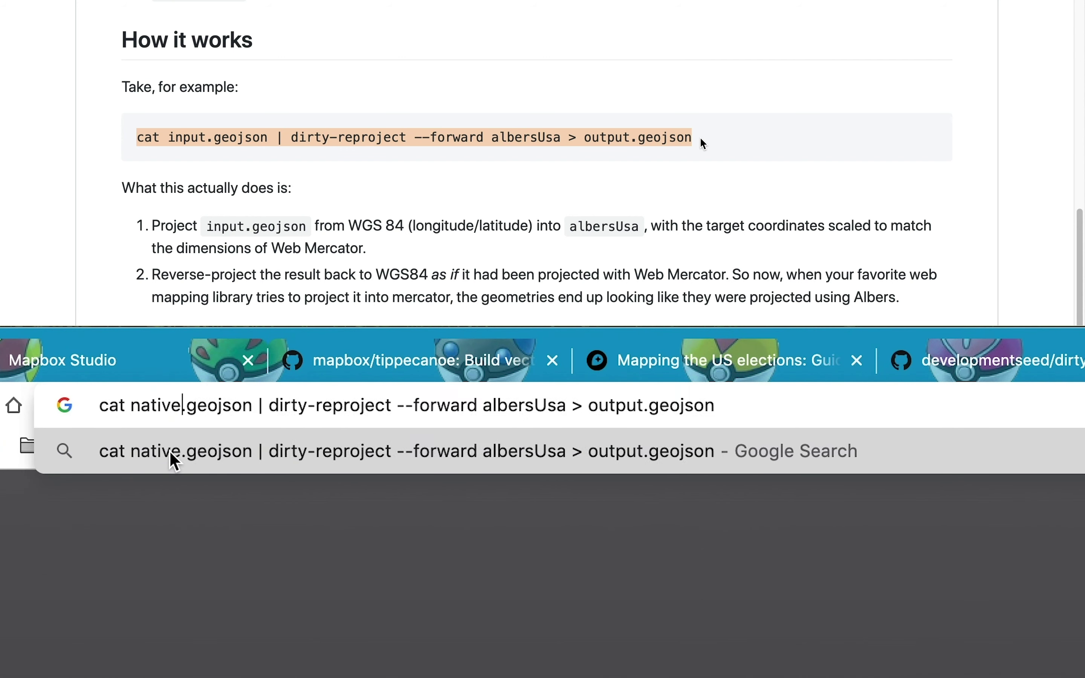
type("-lands")
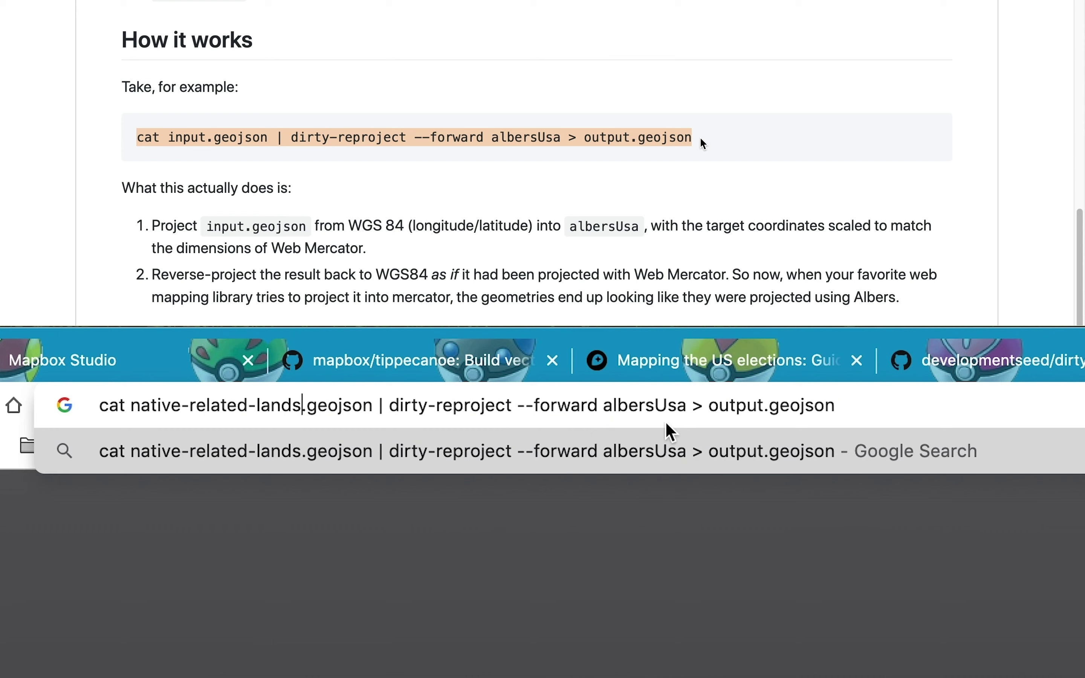
left_click_drag(765, 405, 712, 407)
type("native-related")
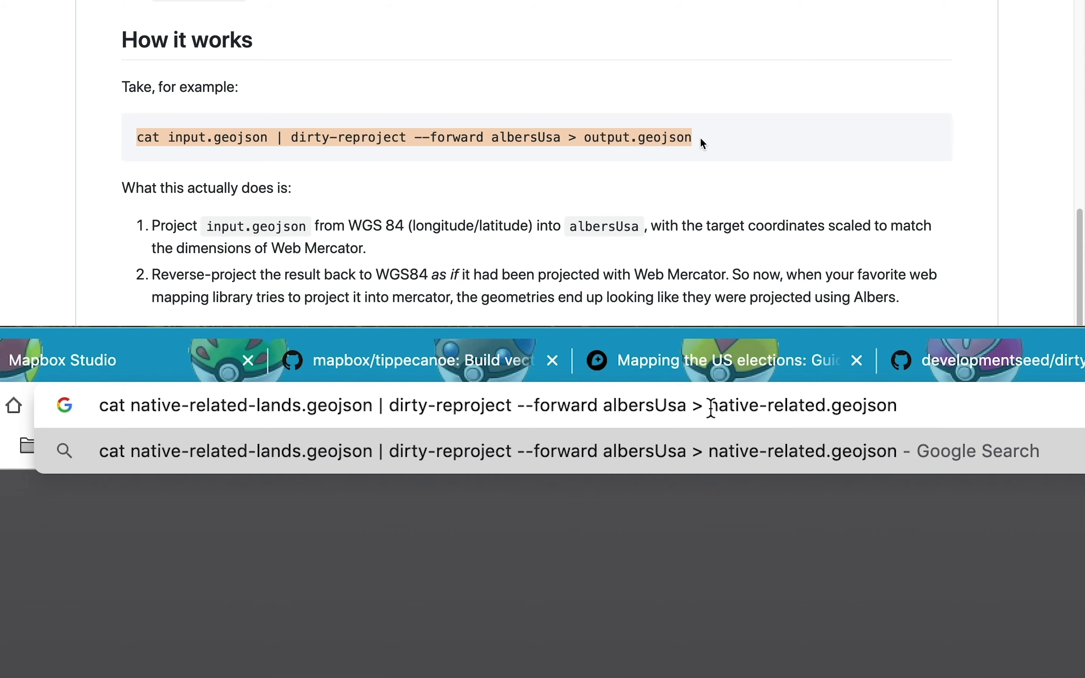
type("-lands")
key("super+a")
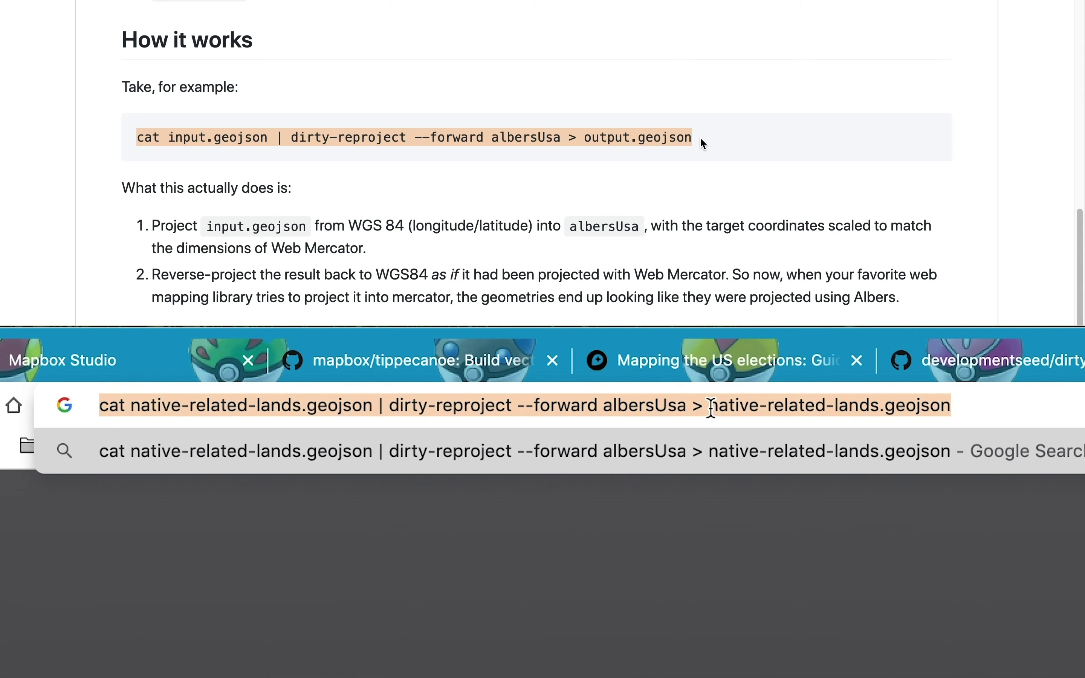
key("super+c")
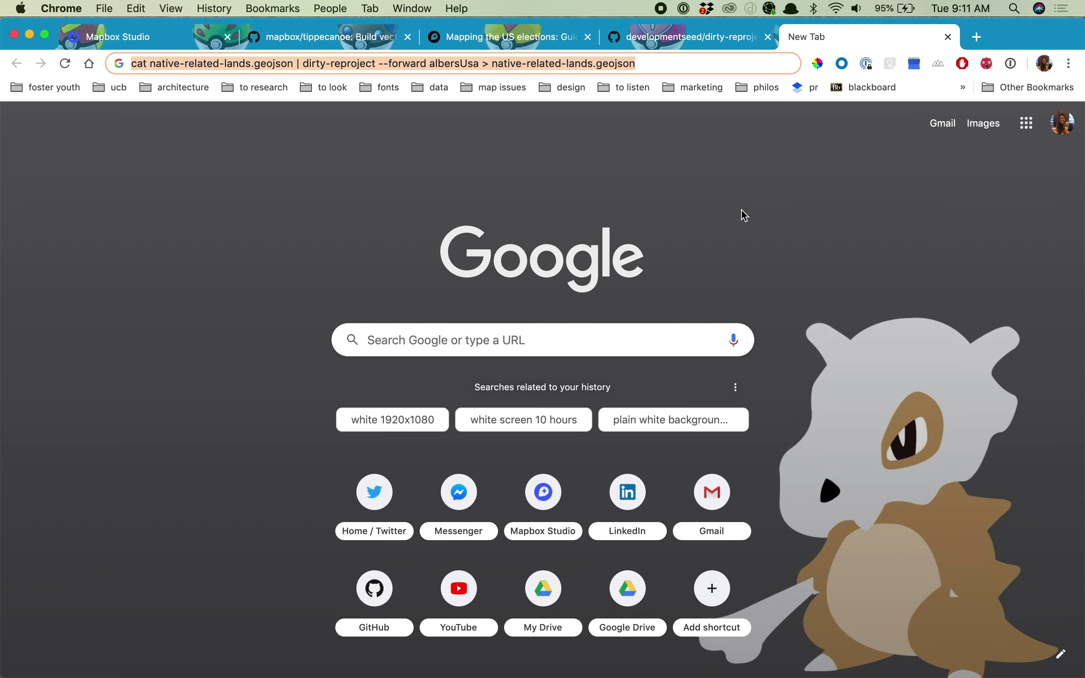
key("super+Tab")
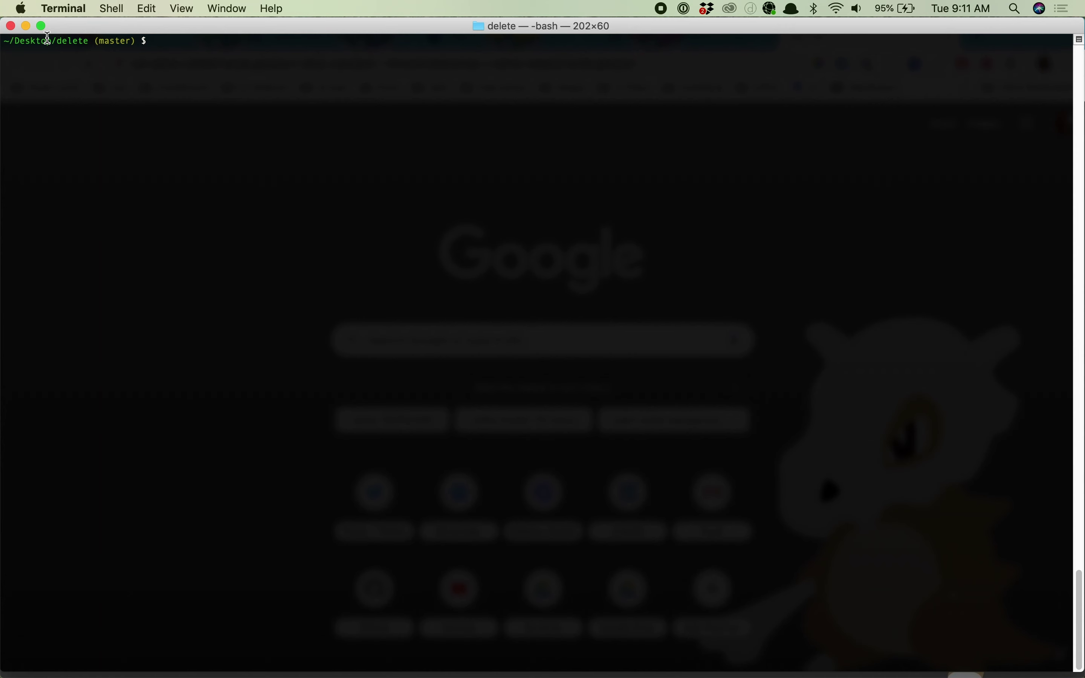
- Run the dirty-reproject albersUsa command on native-related-lands.geojson in Terminal
key("super+v")
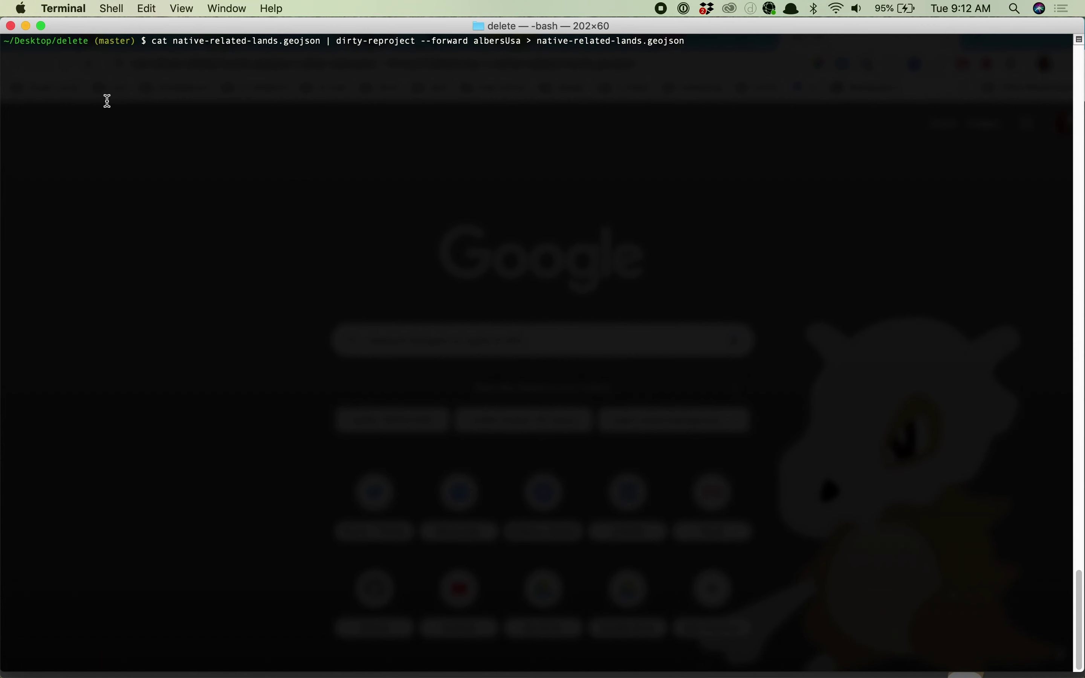
key("Return")
key("super+Tab")
key("super+Tab")
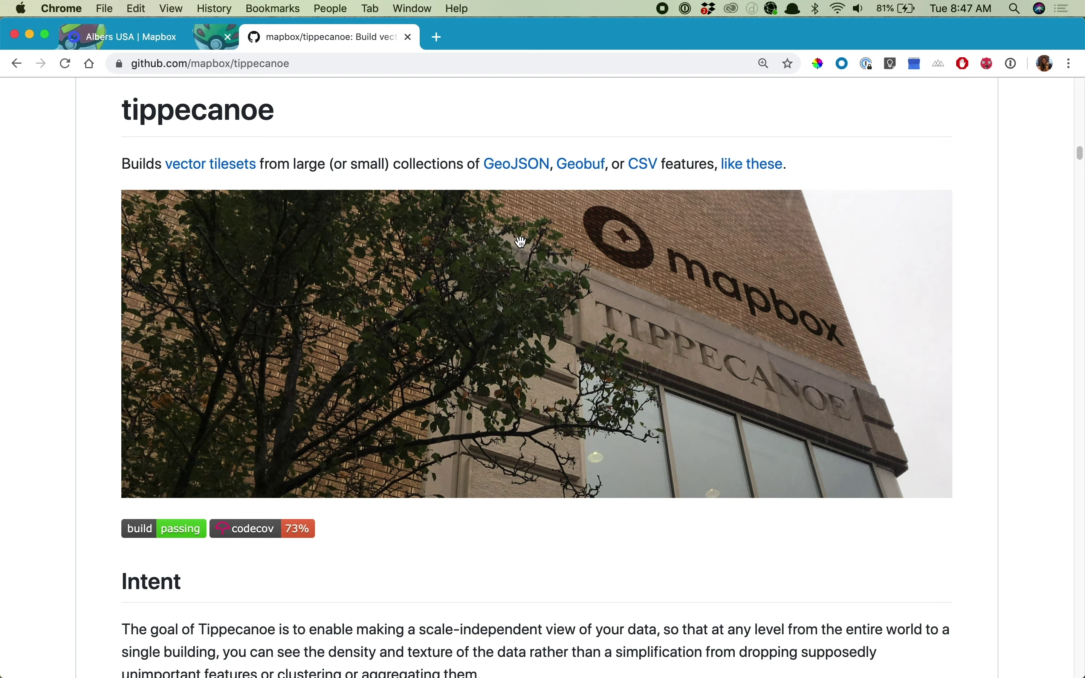
- Select the full tippecanoe command under the README's 'Try this first' section
scroll(521, 242, "down", 15)
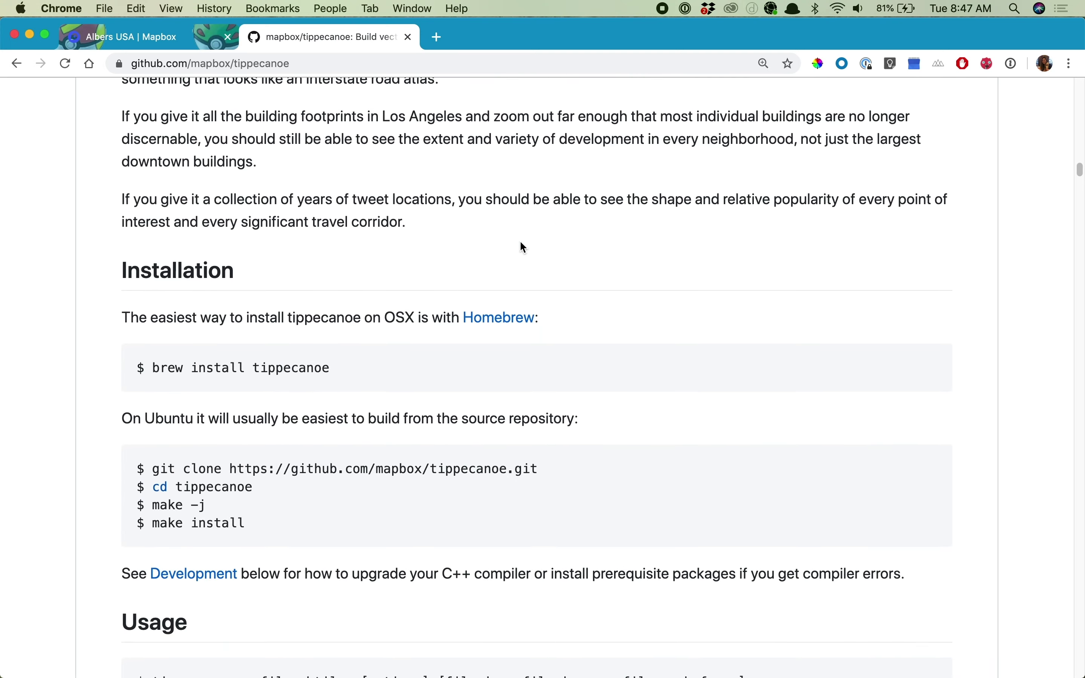
left_click_drag(152, 368, 372, 376)
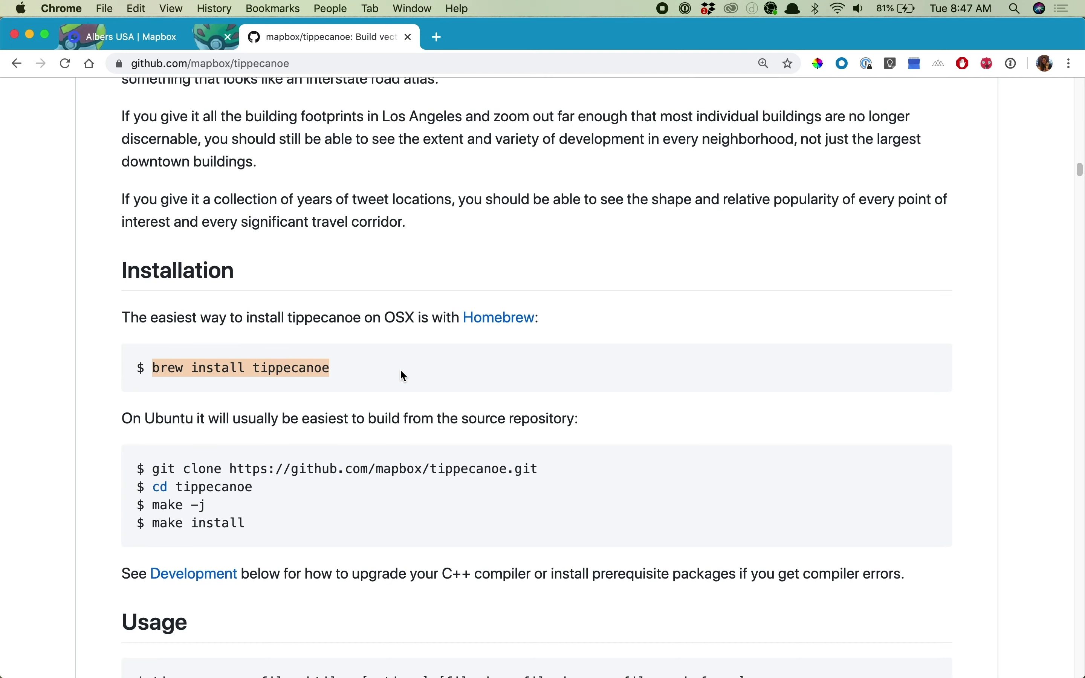
left_click(451, 376)
scroll(451, 376, "down", 5)
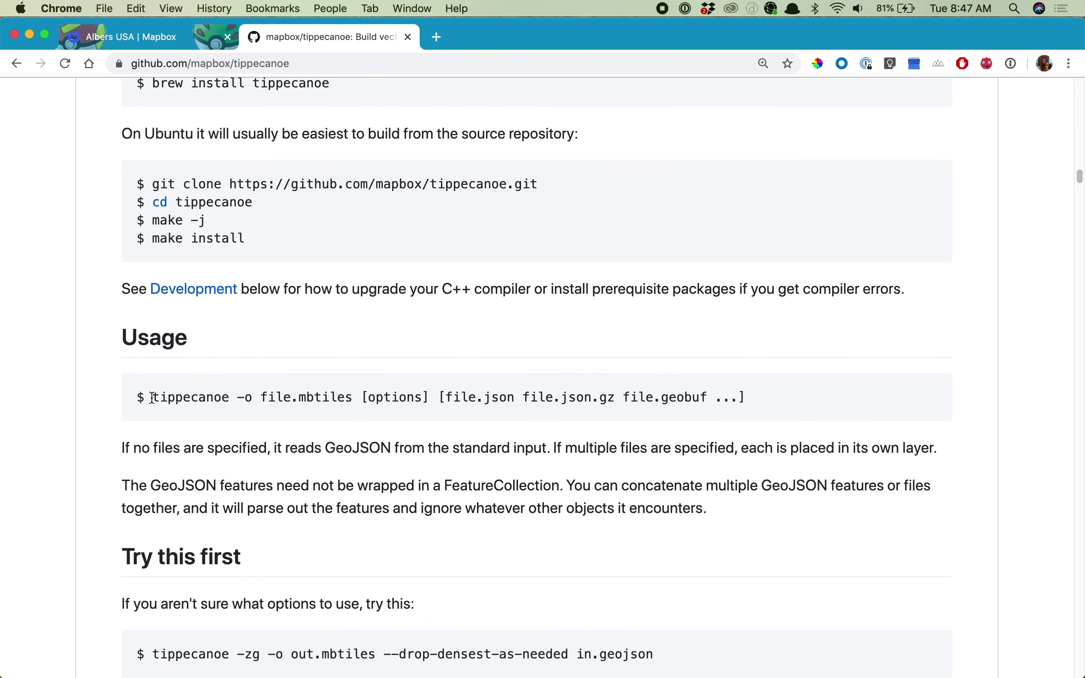
scroll(153, 398, "down", 5)
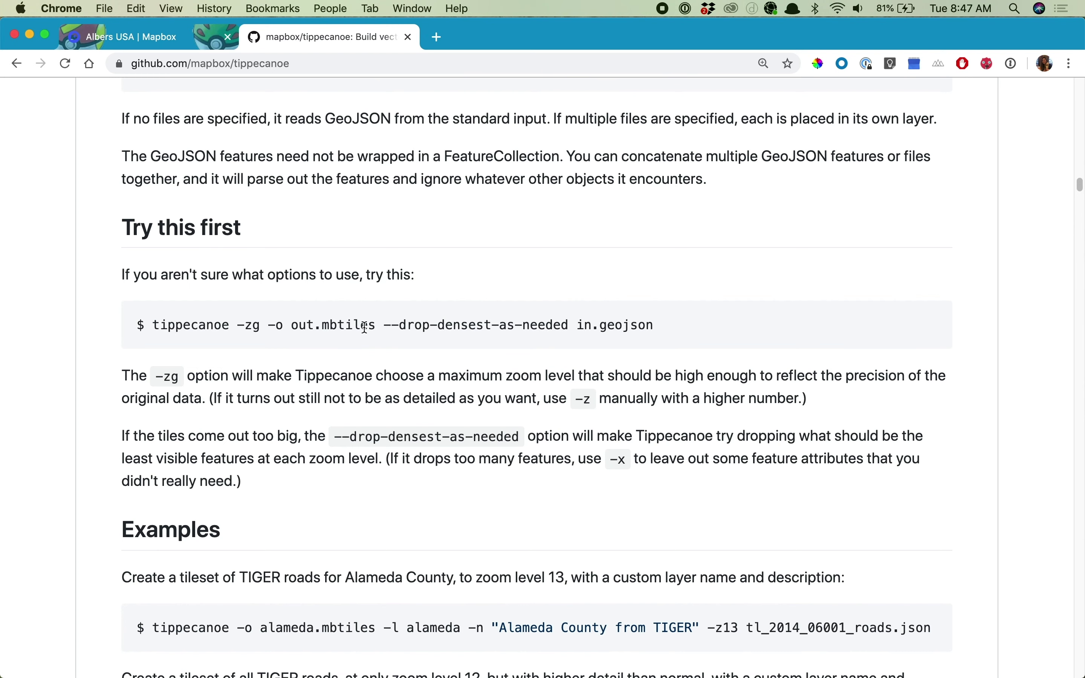
triple_click(365, 327)
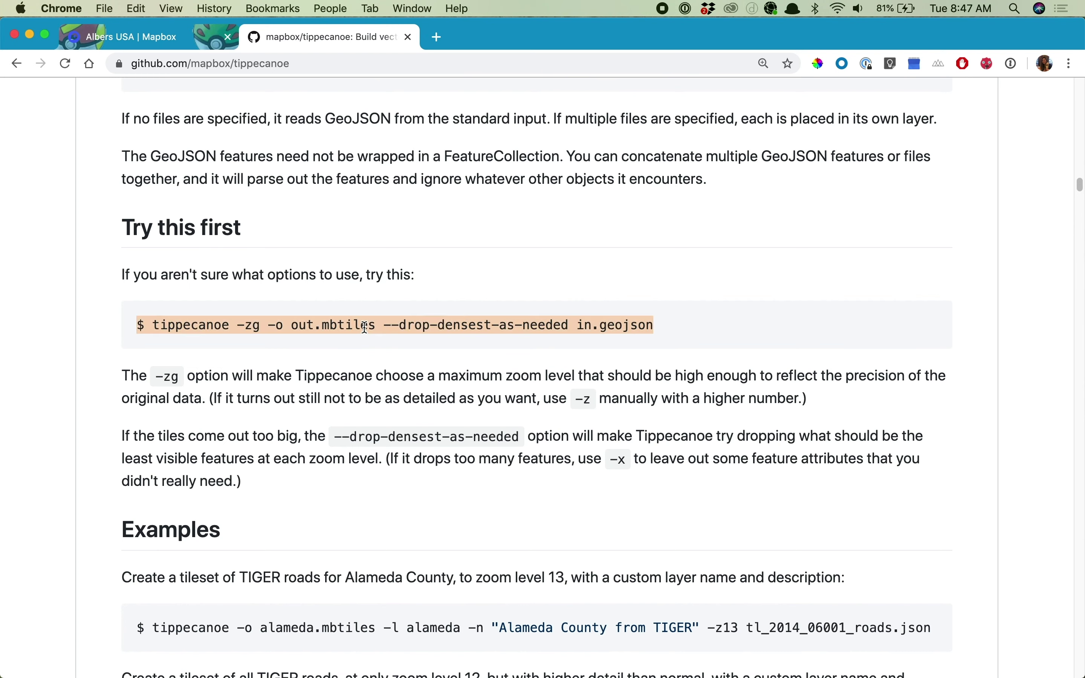
key("super+t")
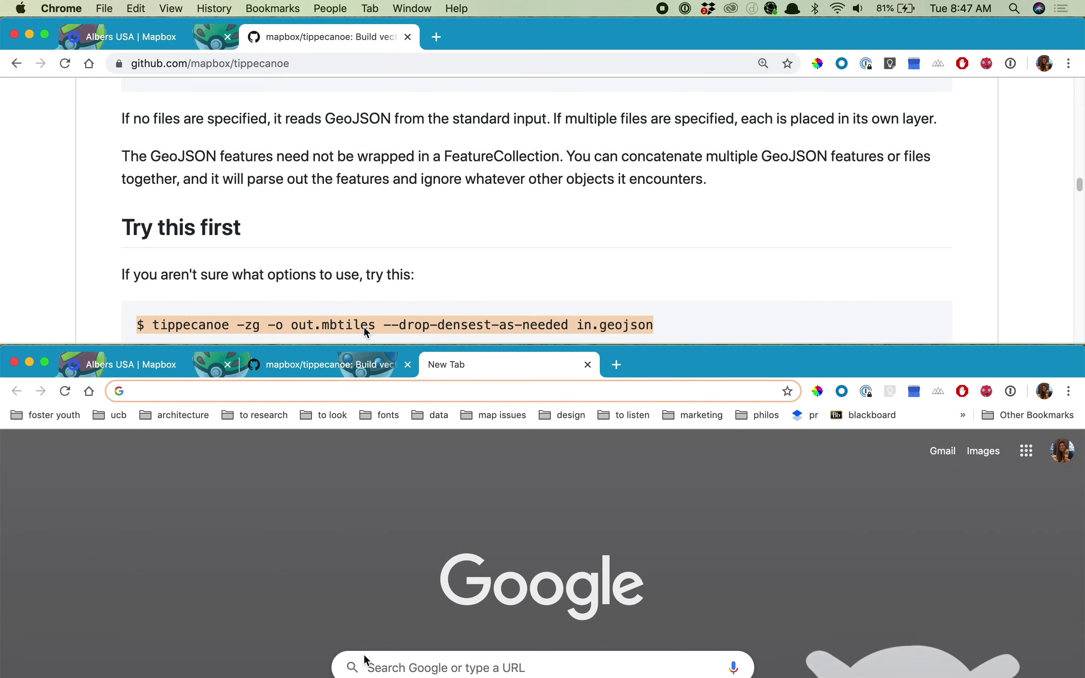
- Paste the tippecanoe command, remove the leading '$ ', and rename 'out' and 'in' to native-related-lands
key("super+v")
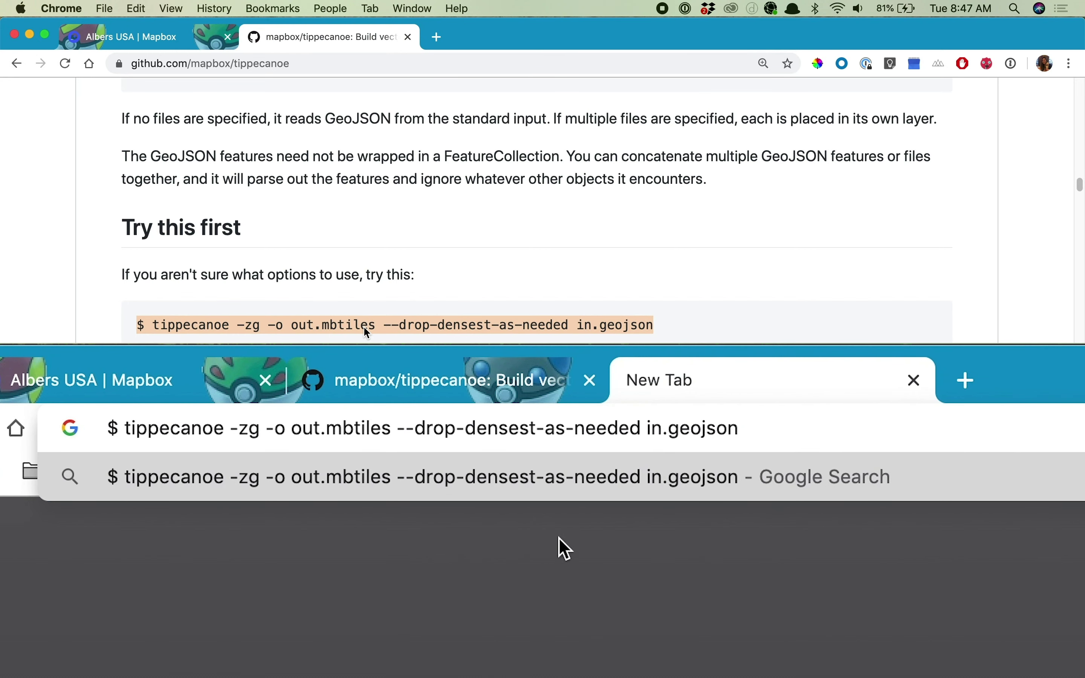
left_click(97, 429)
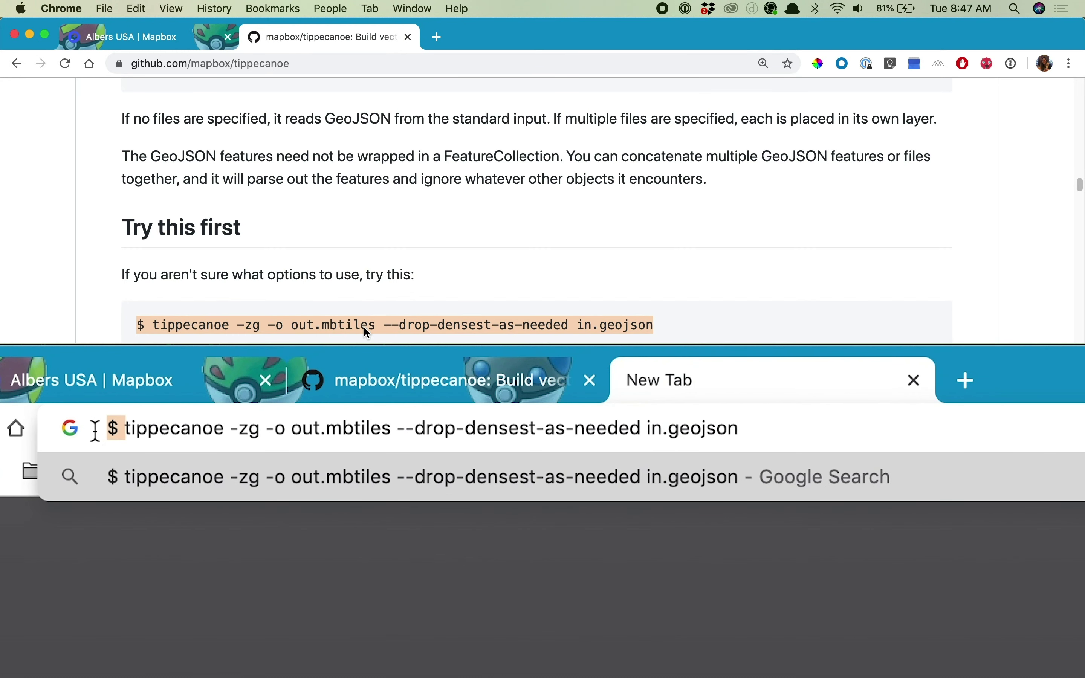
key("Delete")
key("Delete")
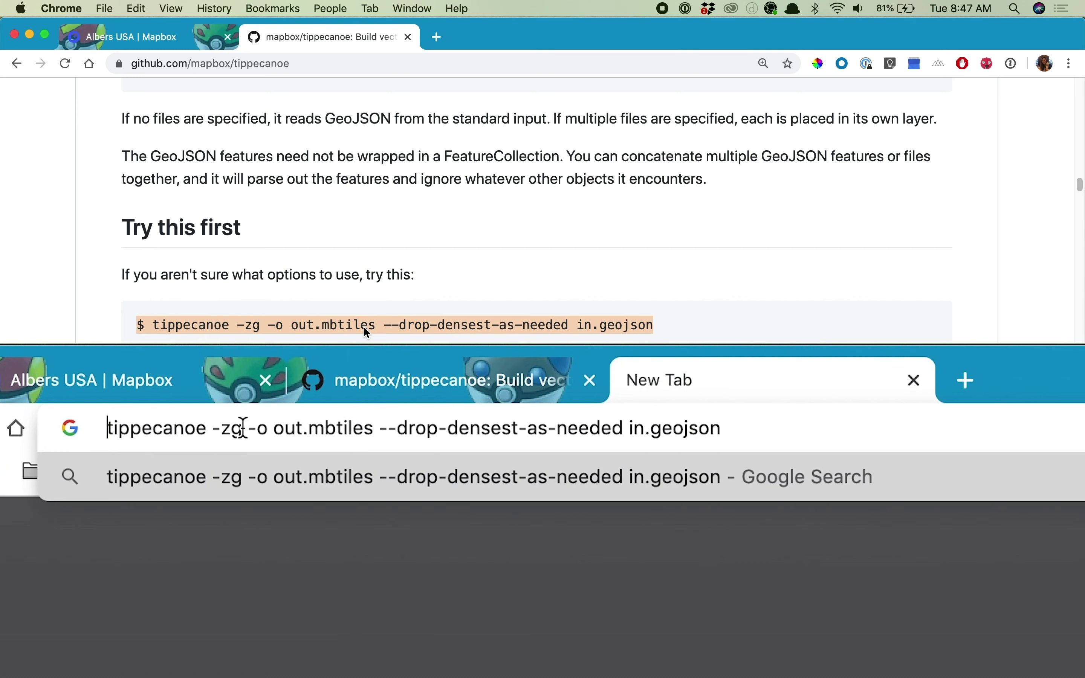
double_click(288, 429)
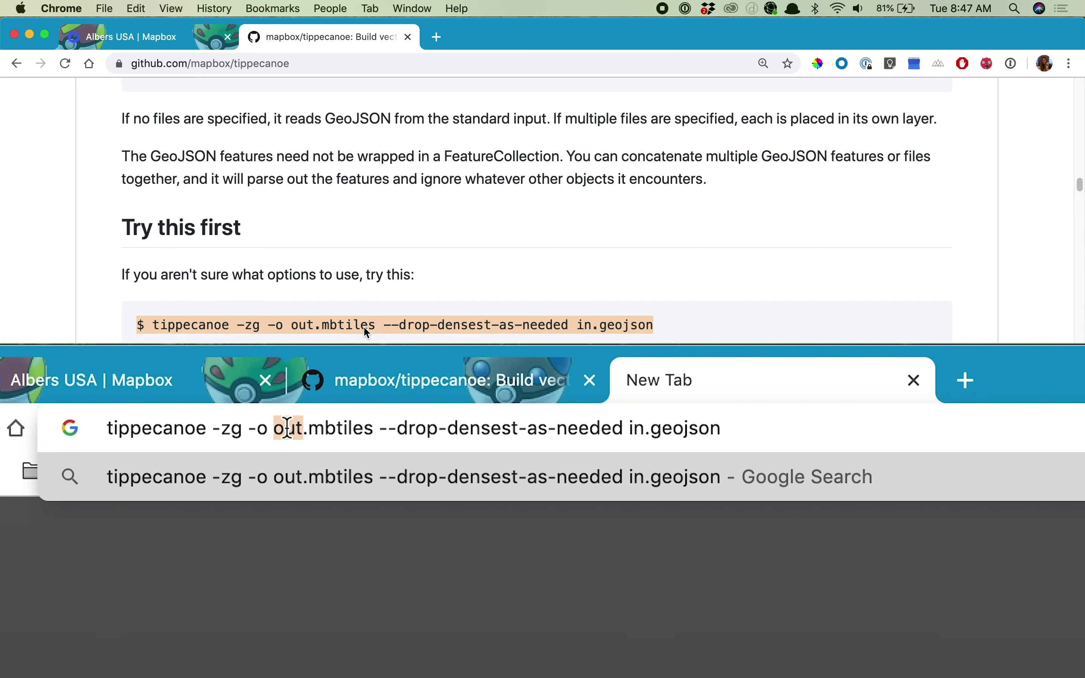
type("native-related")
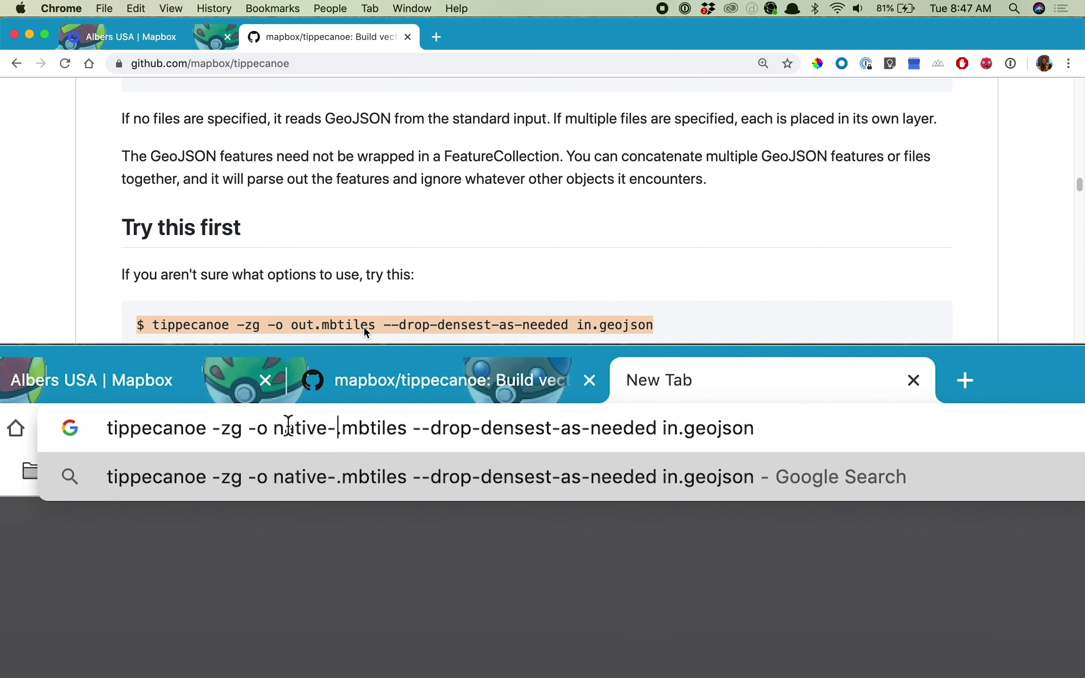
type("-lands")
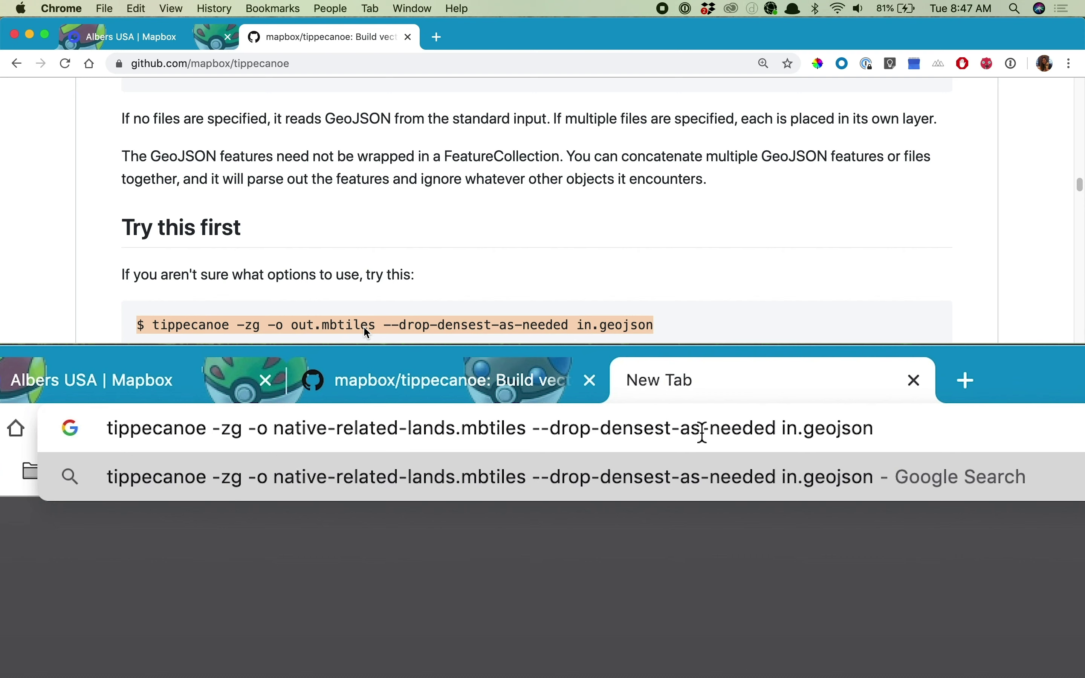
left_click(800, 428)
key("BackSpace")
key("BackSpace")
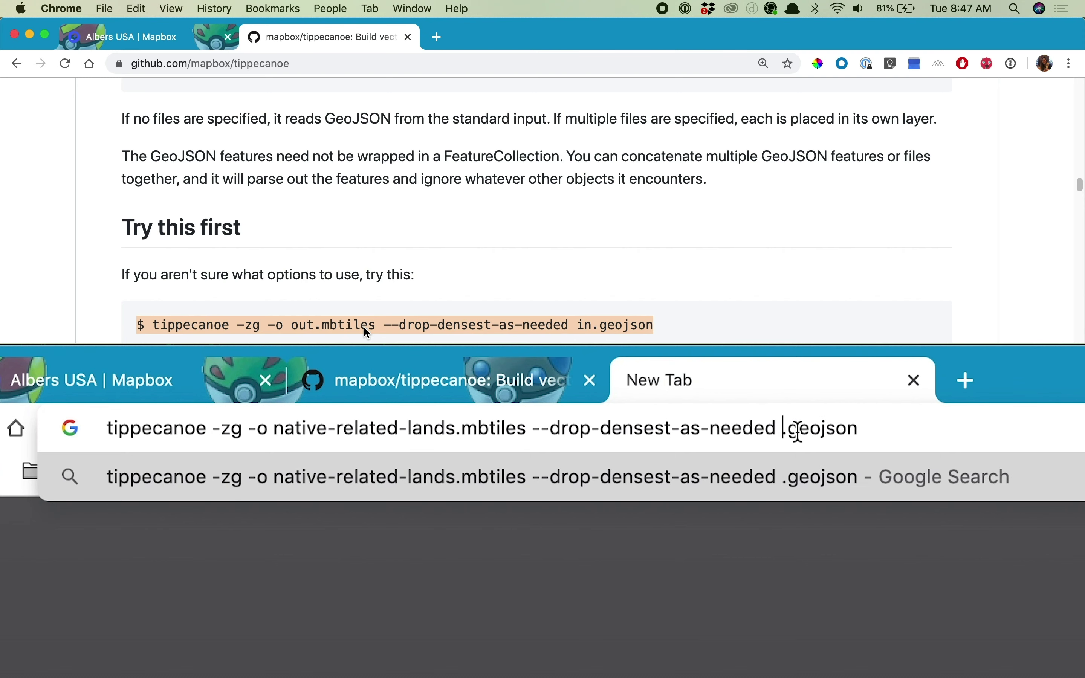
type("native-related-l")
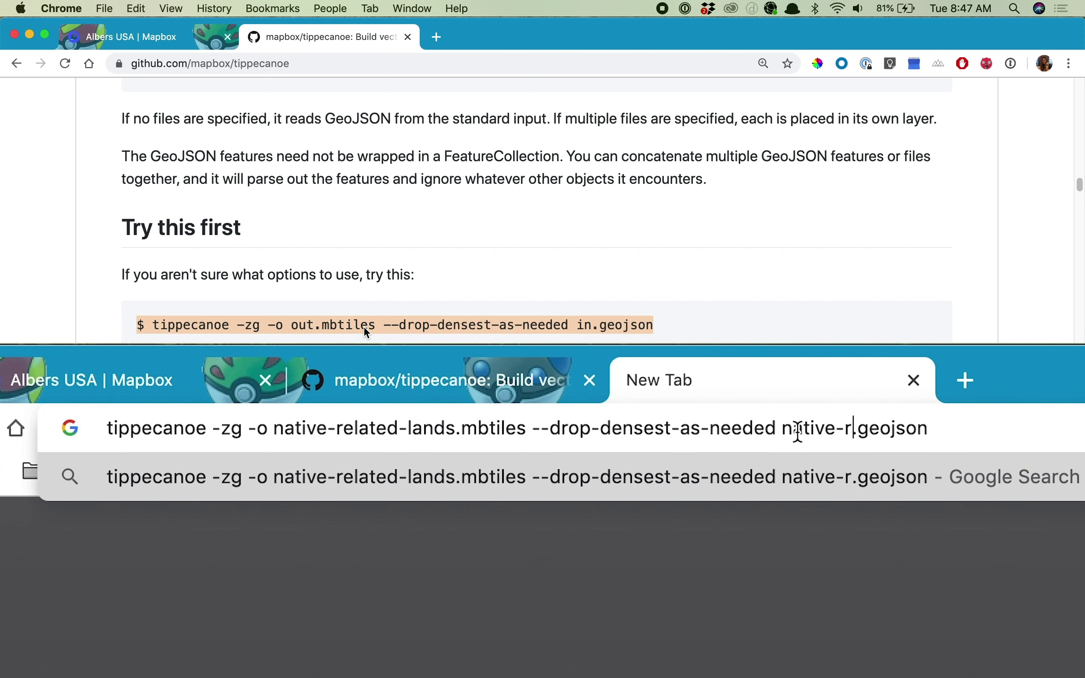
type("ands")
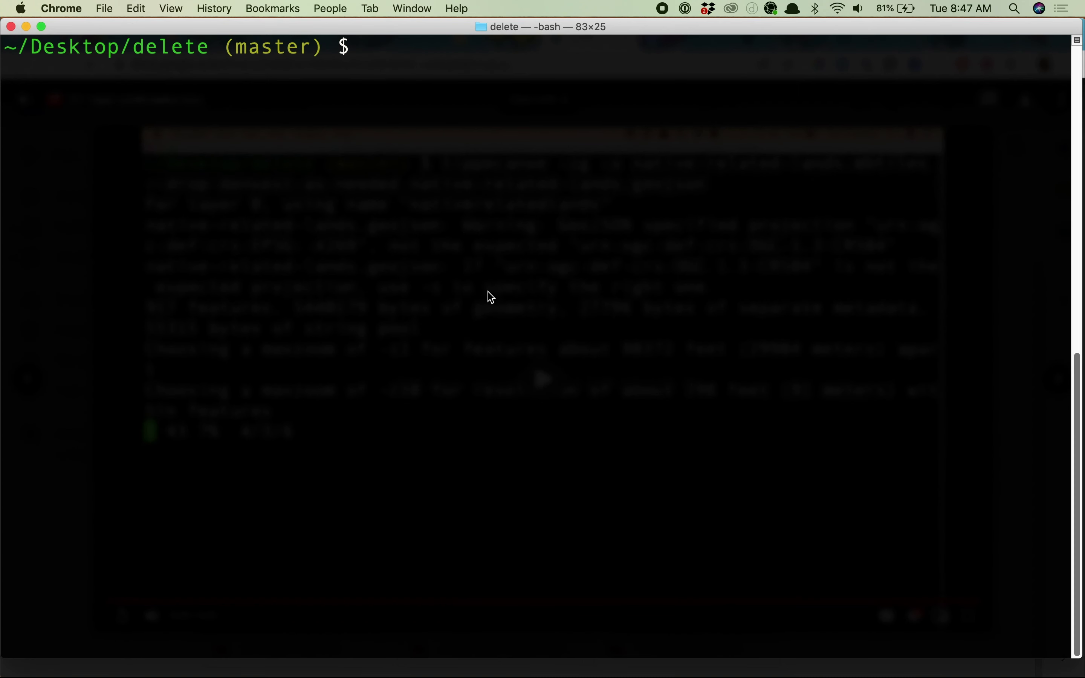
- Run tippecanoe to build native-related-lands.mbtiles and locate the new file in Finder
type("tippecanoe -zg -o native-related-lands.mbtiles --drop-densest-as-needed native-related-lands.geojson")
key("Return")
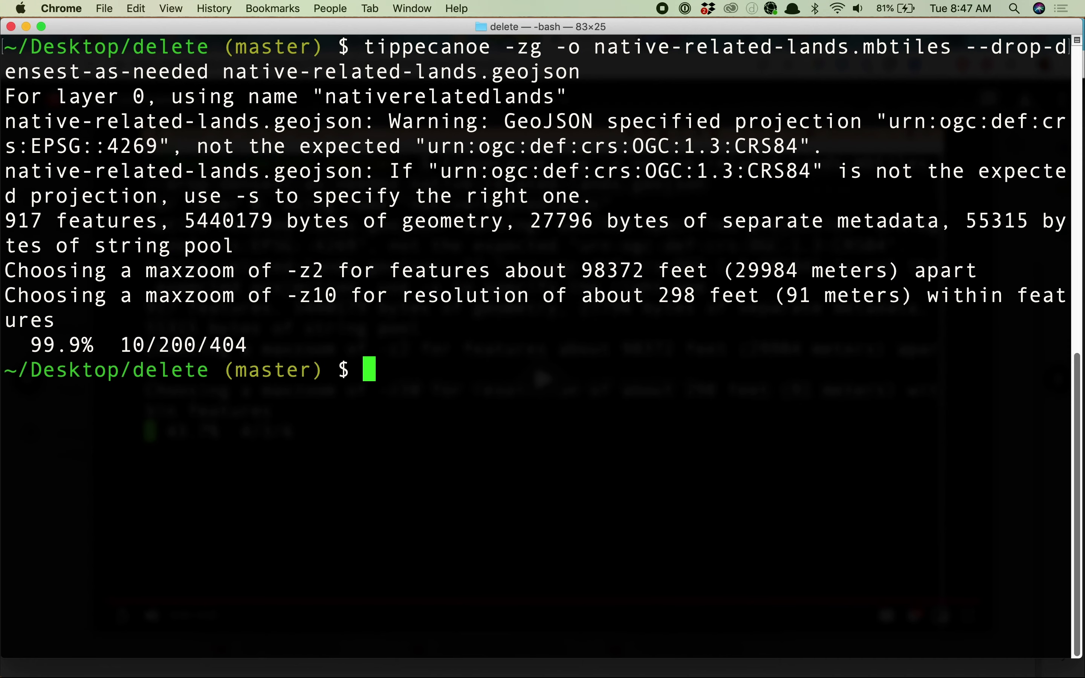
key("super+Tab")
key("super+Tab")
key("super+Tab")
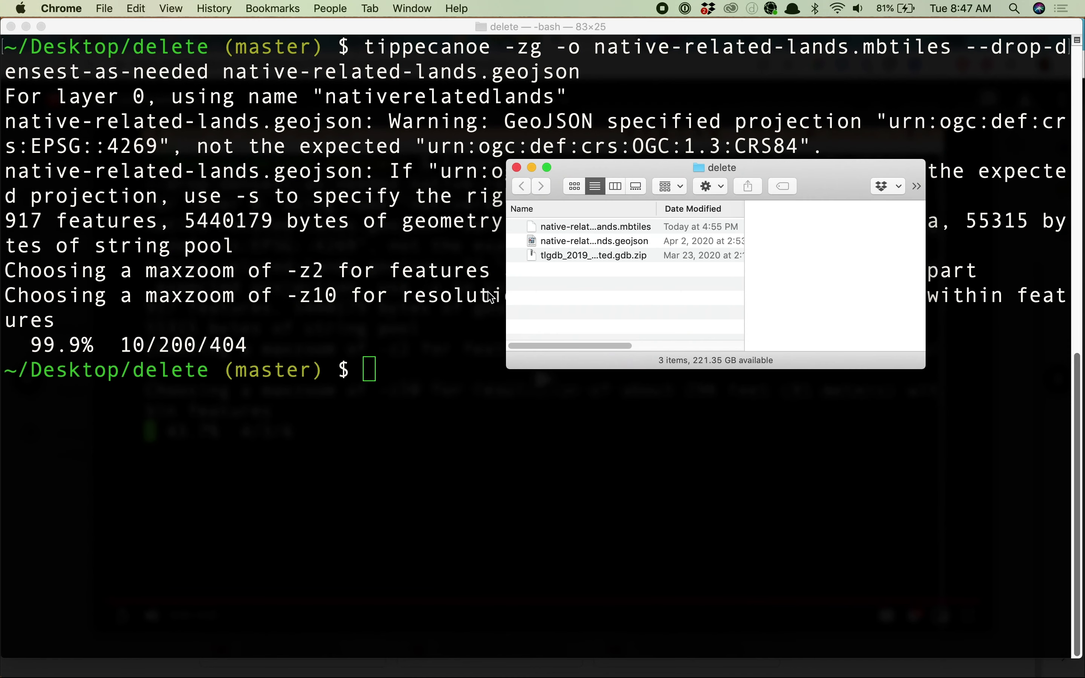
left_click(571, 231)
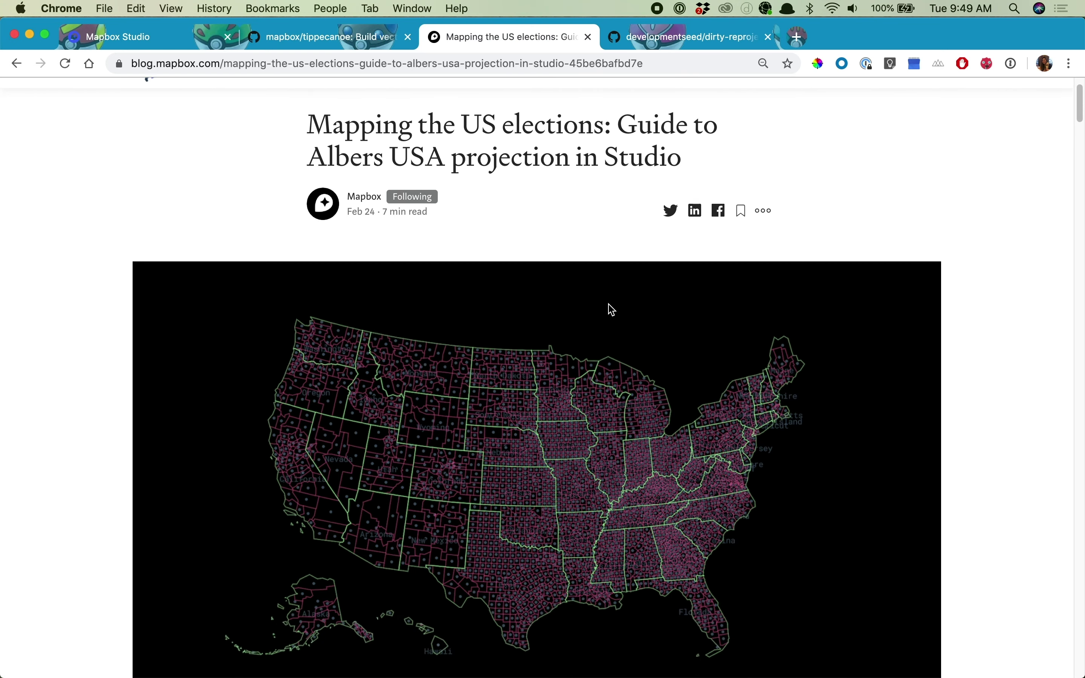
- Copy the Albers USA style into the account and upload native-related-lands.mbtiles as a new tileset
scroll(612, 309, "down", 10)
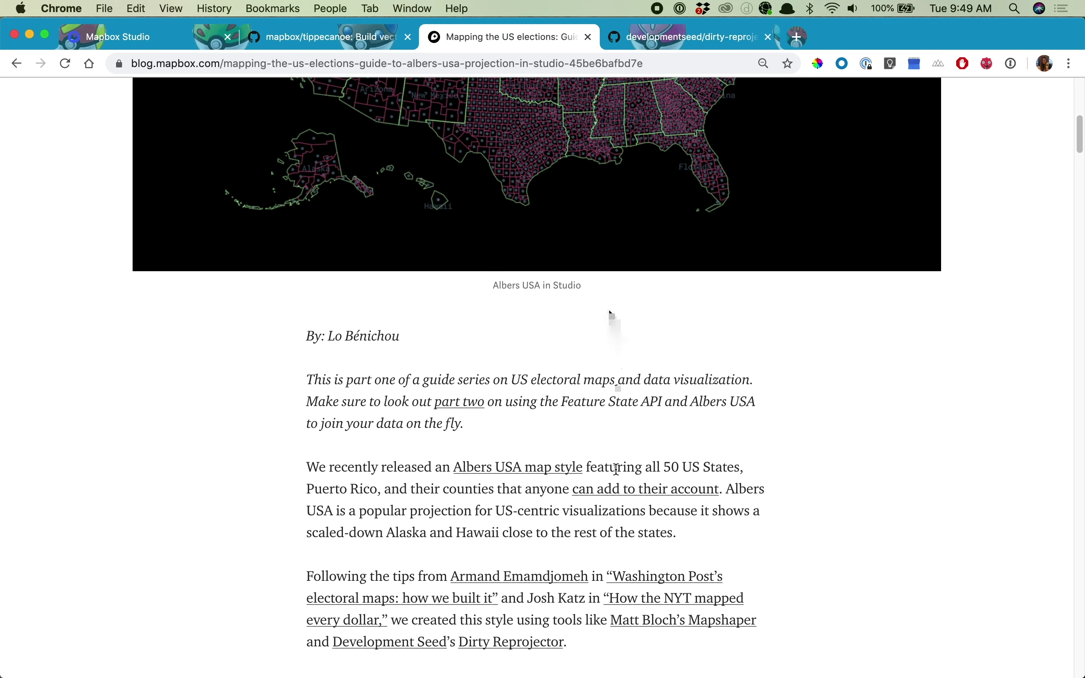
left_click(614, 489)
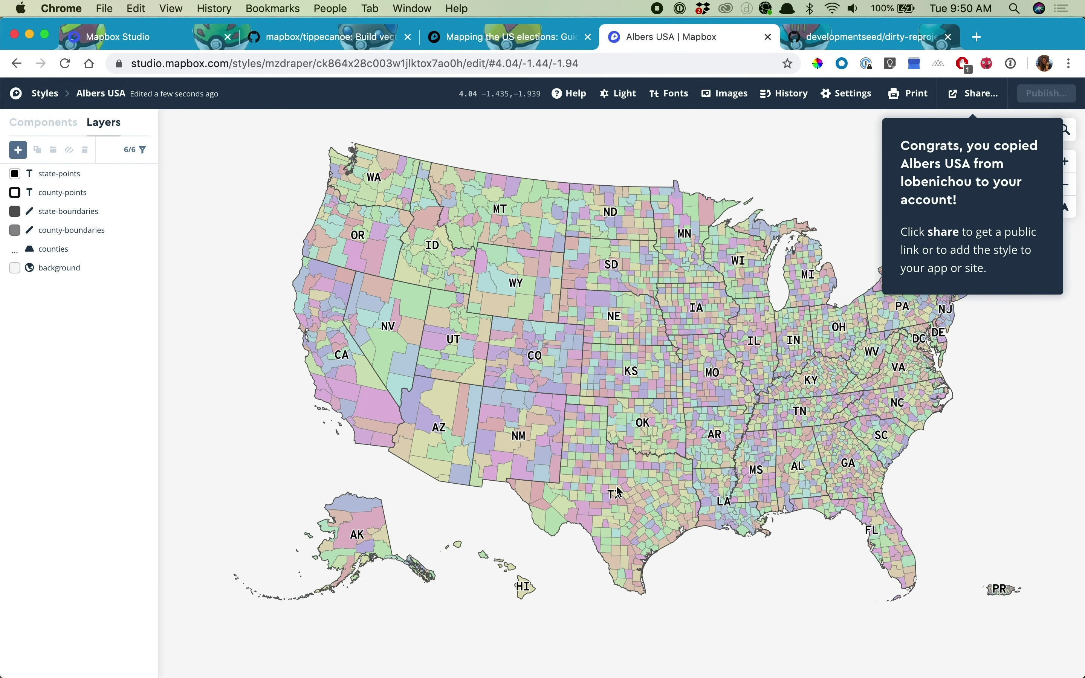
left_click(18, 150)
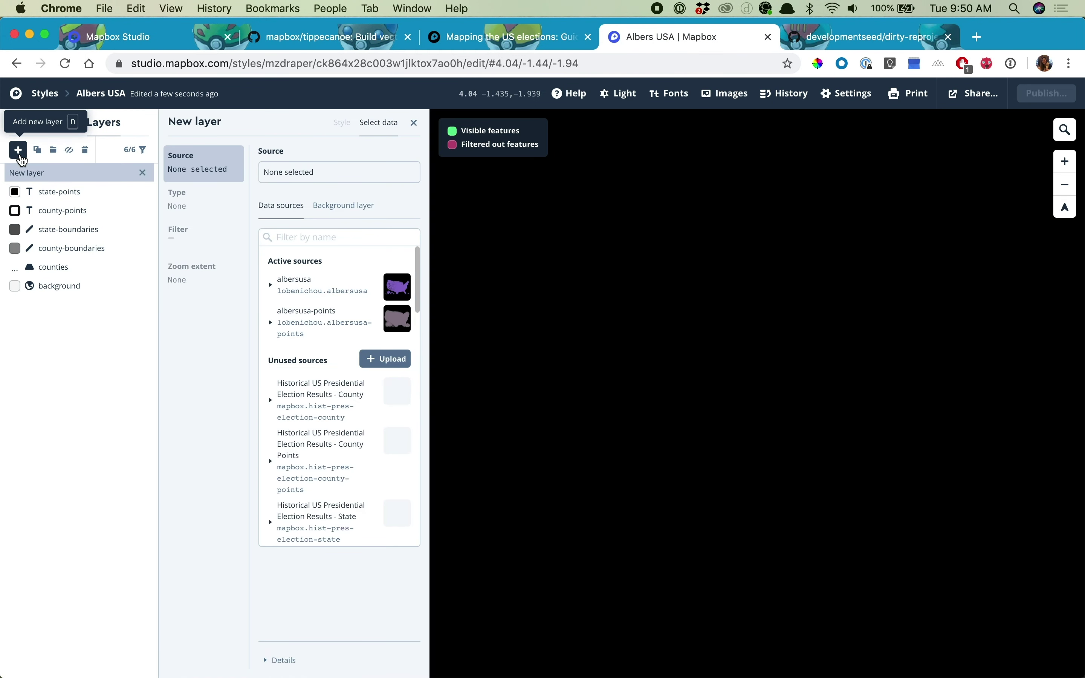
key("super+Tab")
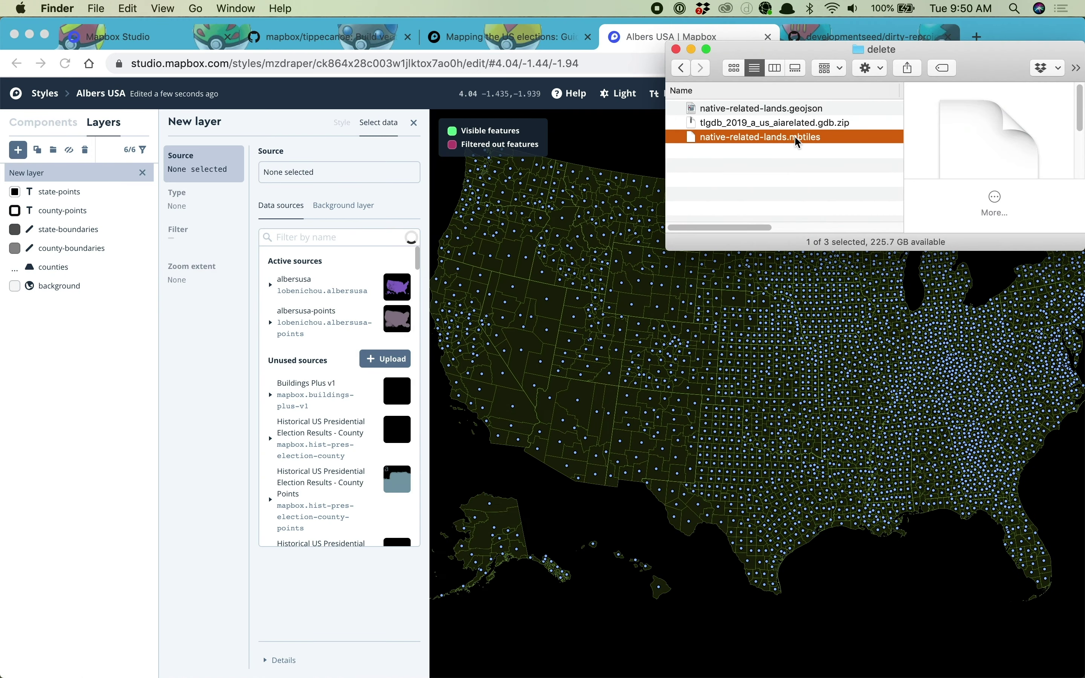
left_click_drag(796, 141, 421, 363)
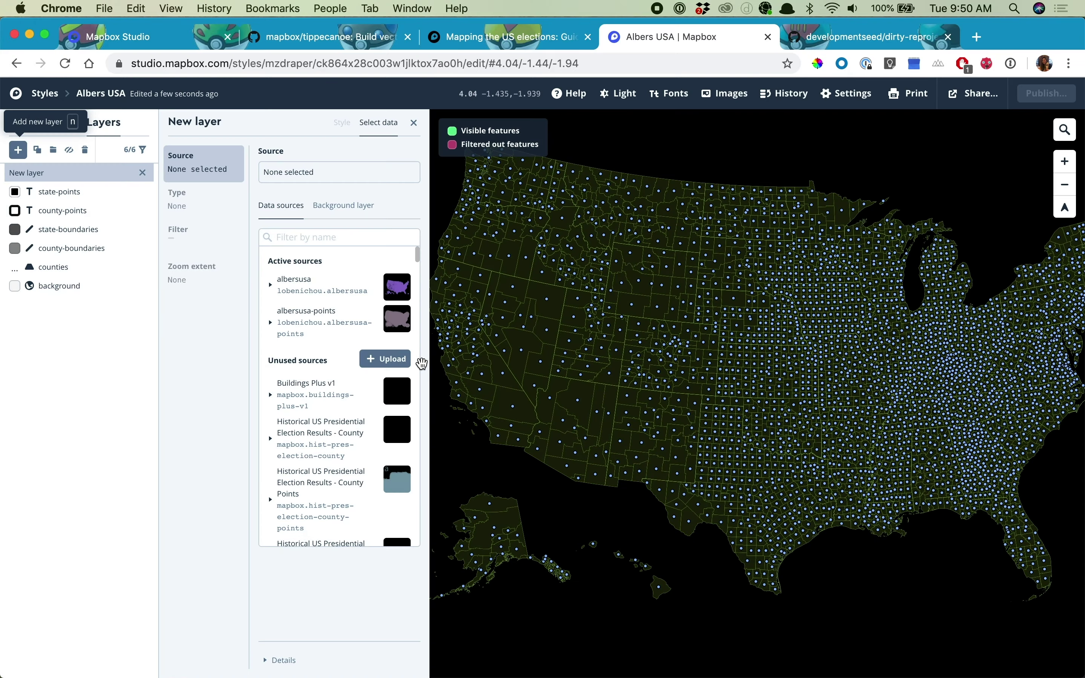
left_click(597, 291)
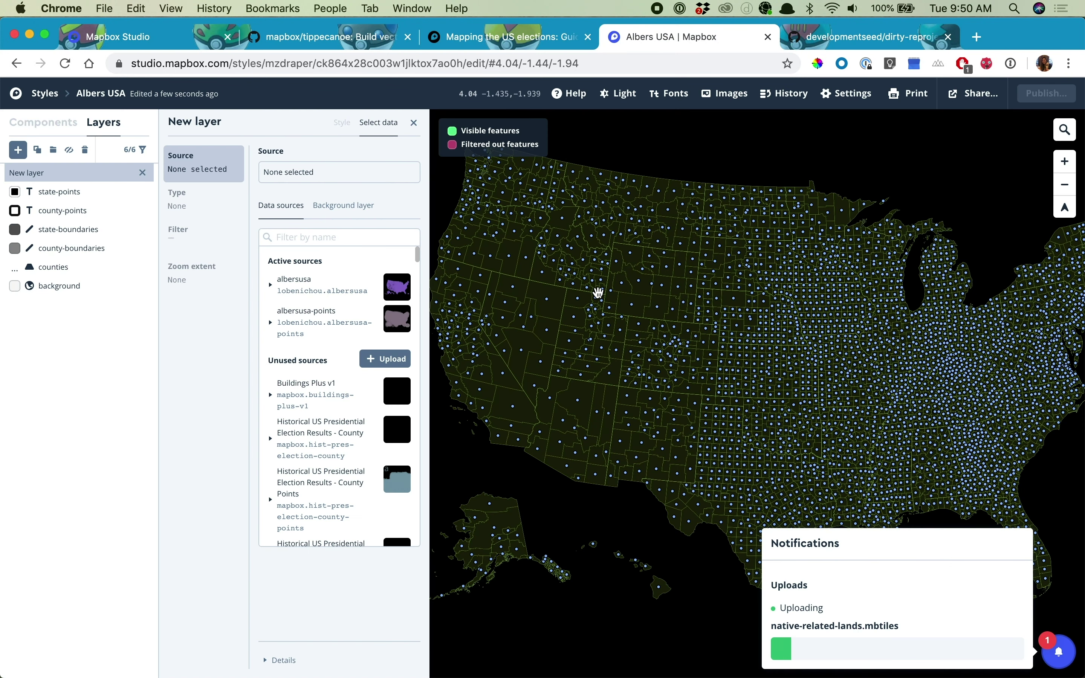
- Replace the counties fill-colour formula with a flat #f7f7f7 and check the lands upload status
left_click(86, 274)
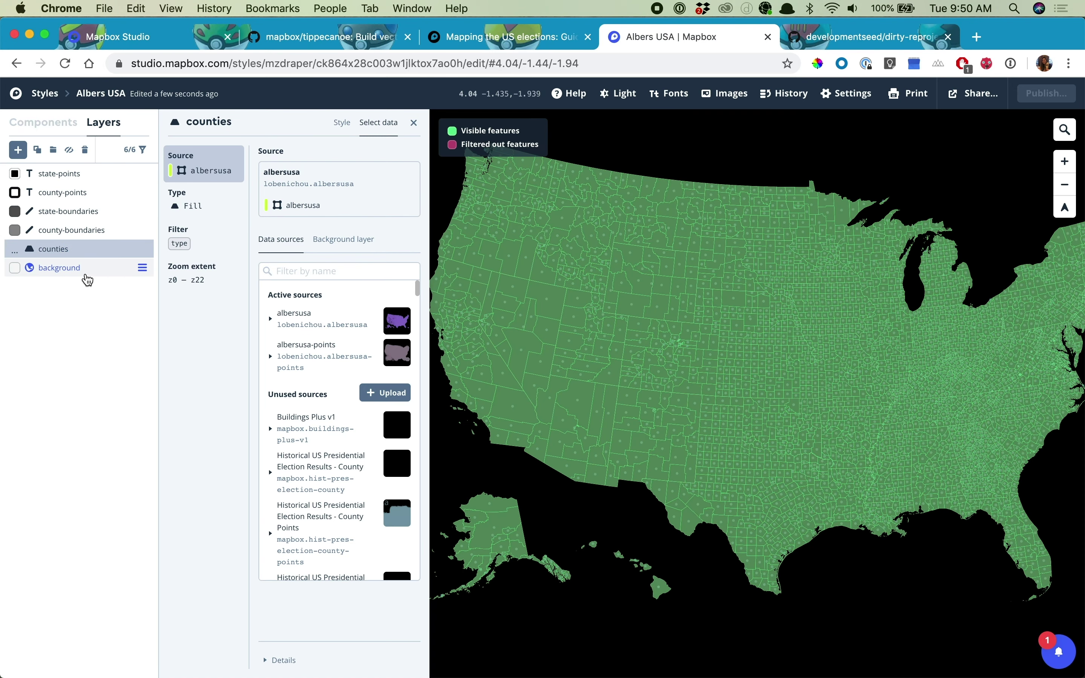
left_click(343, 127)
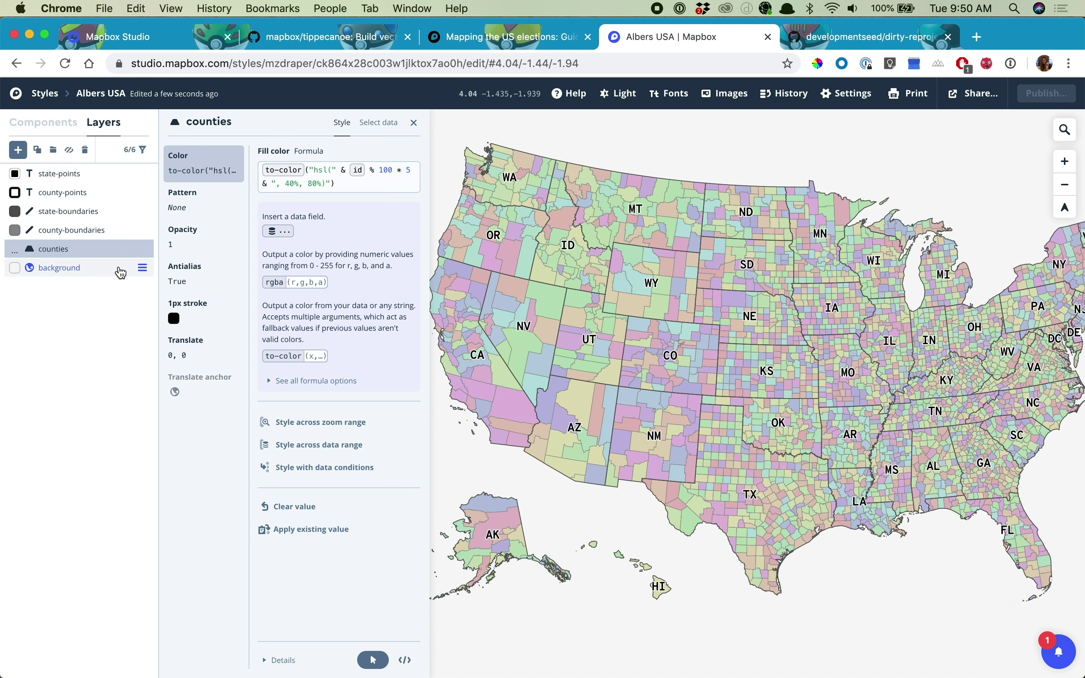
left_click(120, 270)
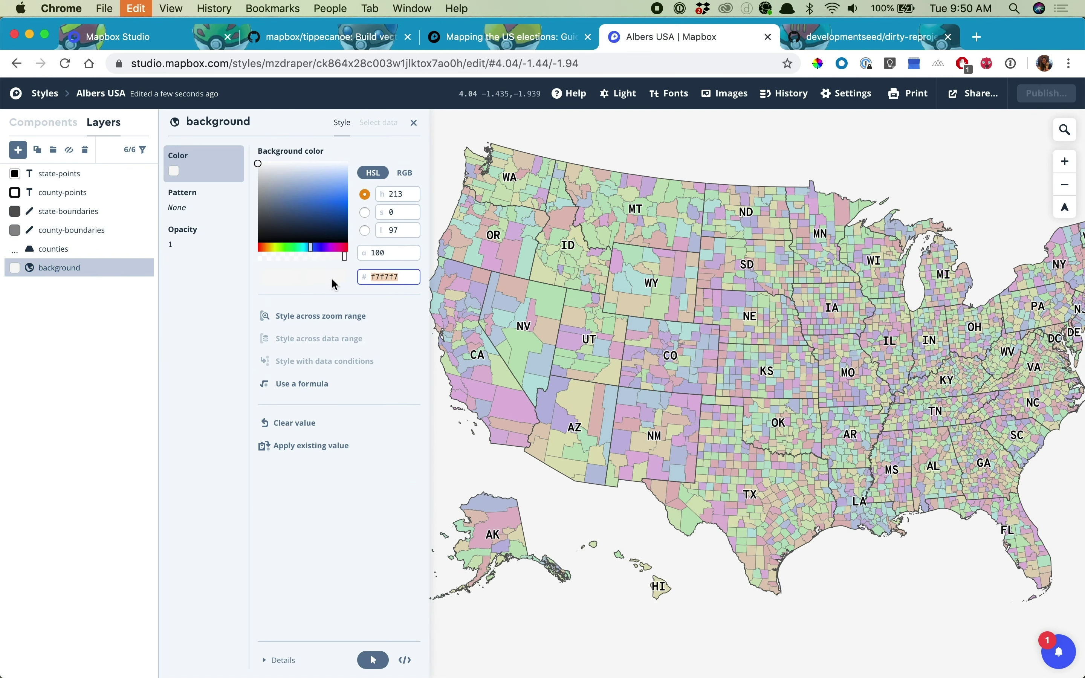
left_click(85, 252)
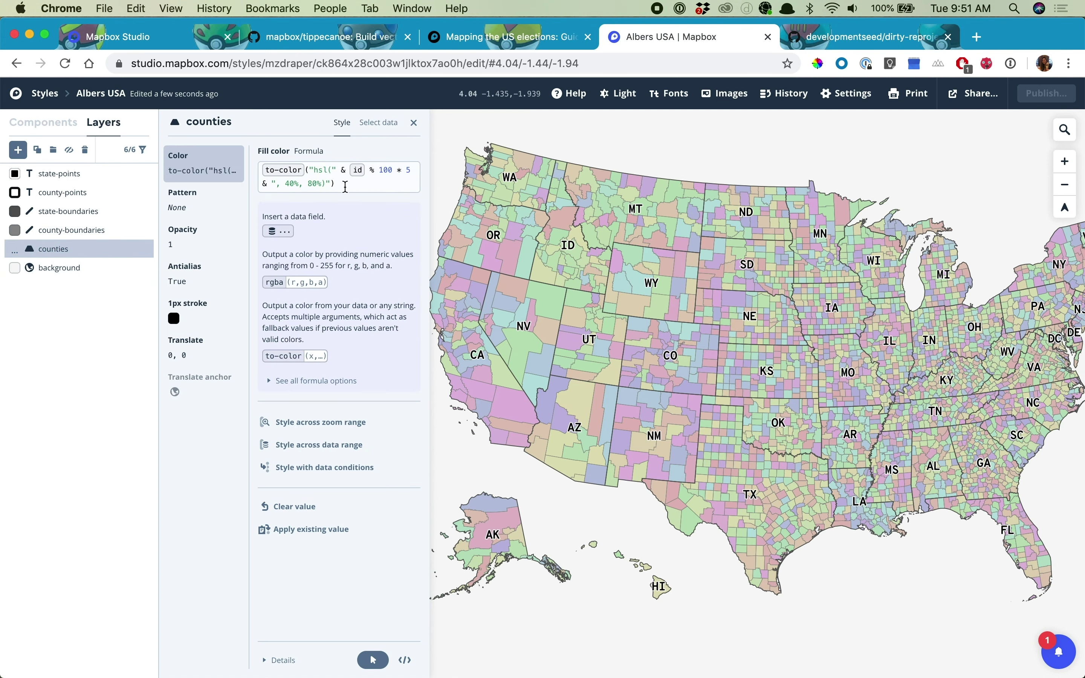
left_click_drag(345, 187, 242, 167)
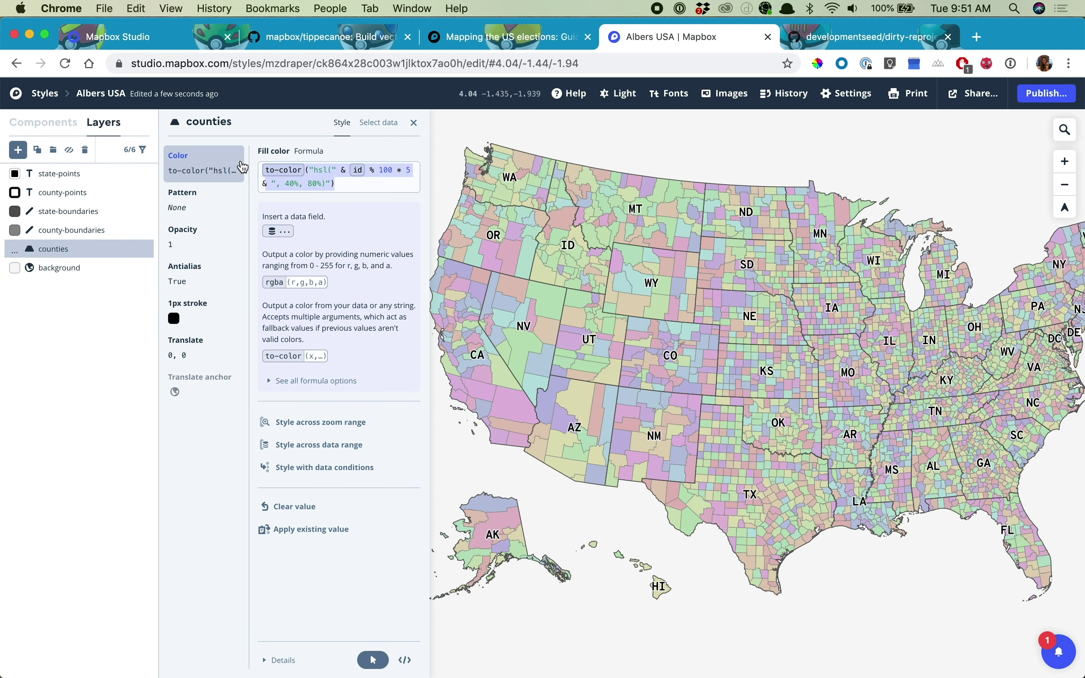
key("BackSpace")
type("\"#")
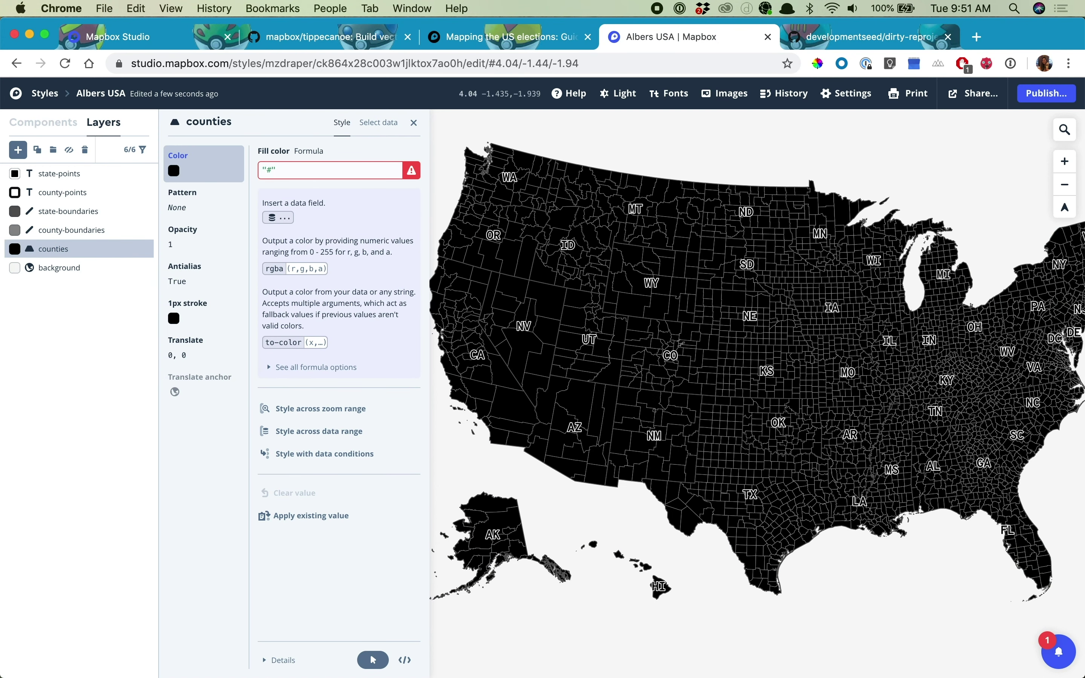
type("f7f7f7")
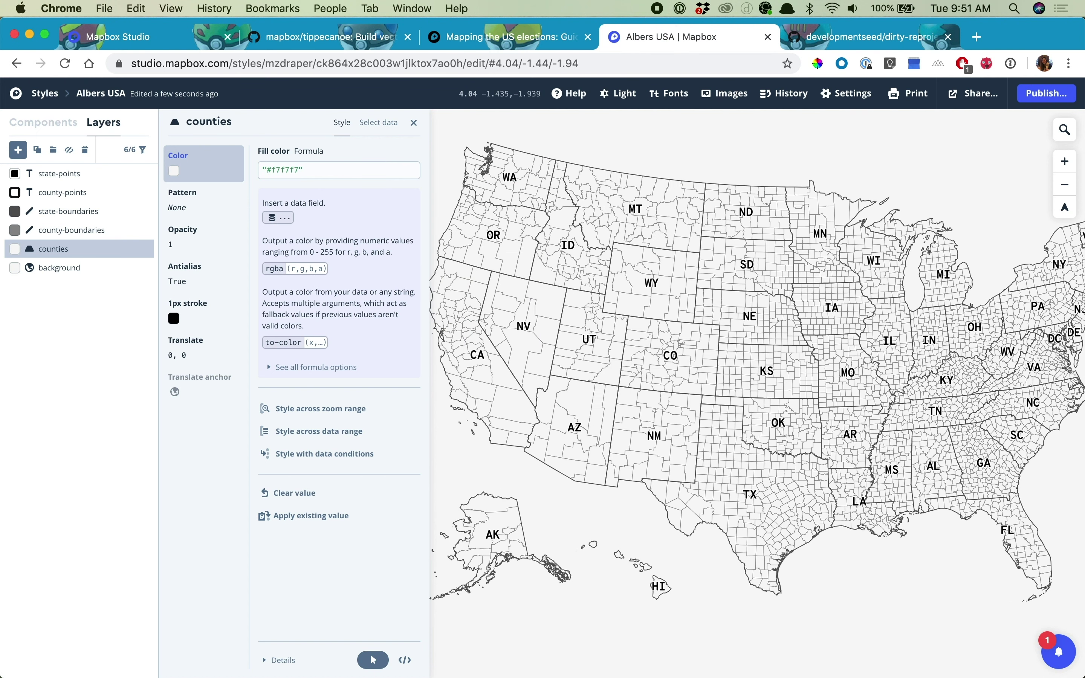
left_click(1059, 652)
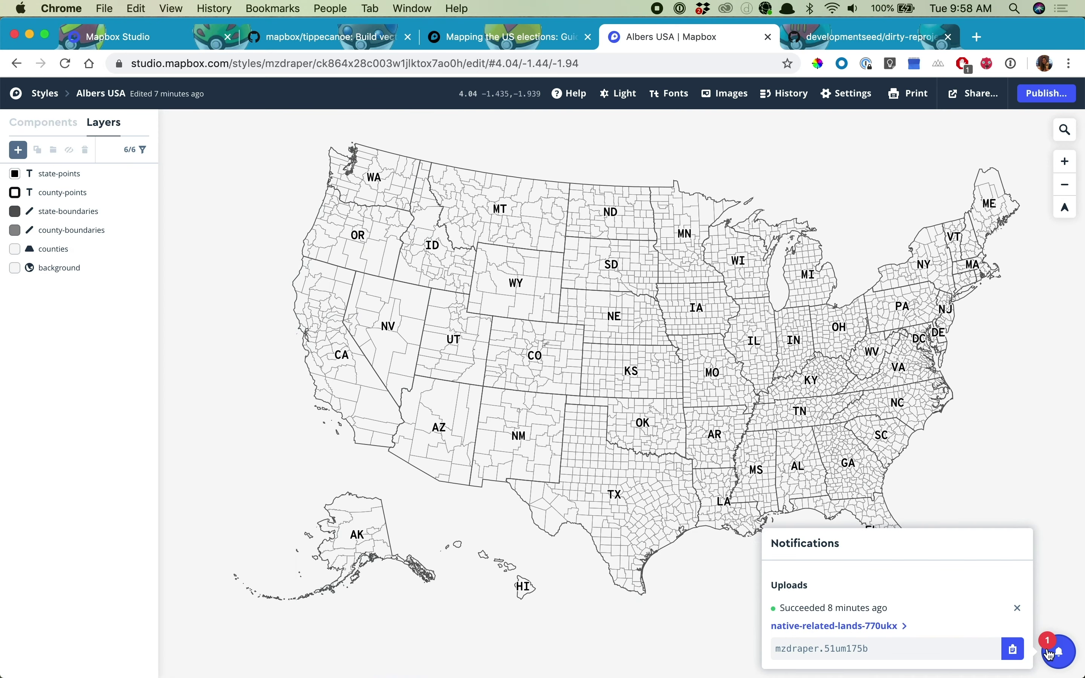
- Add a layer using nativerelatedlandsalbers from the native-related-lands-770ukx tileset
left_click(18, 150)
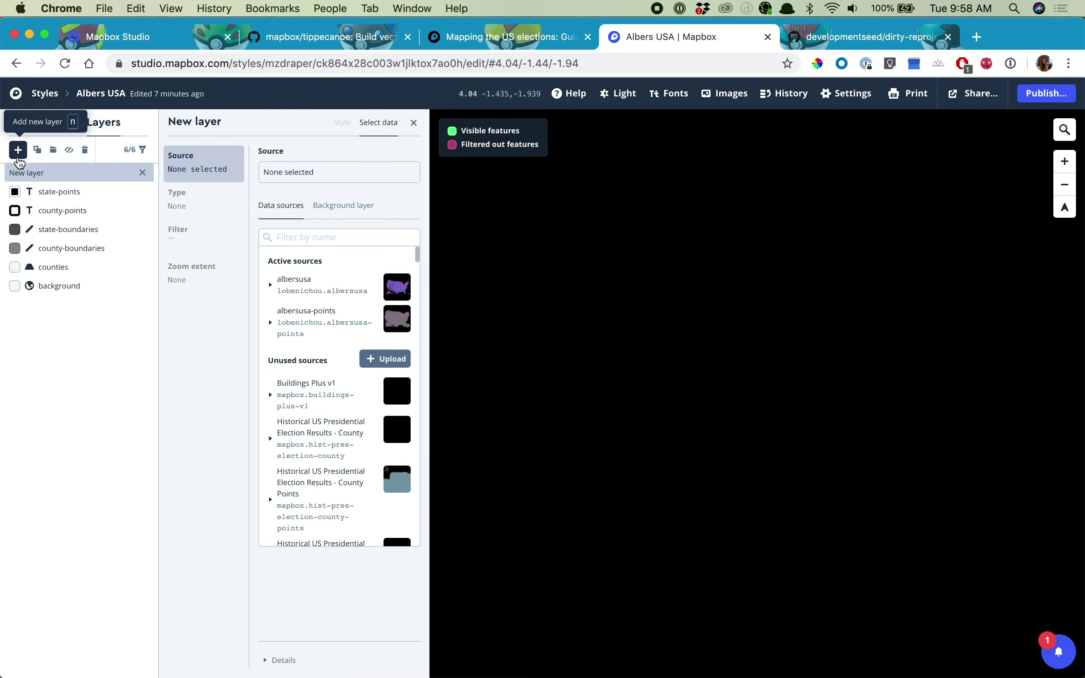
scroll(286, 384, "down", 15)
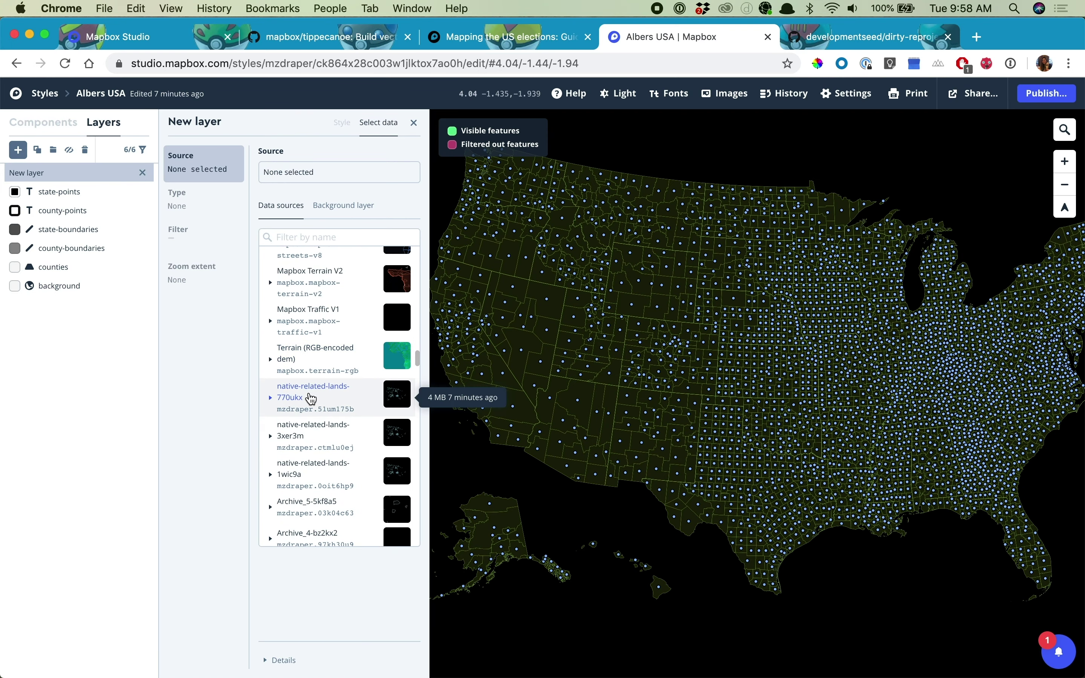
left_click(308, 395)
left_click(322, 432)
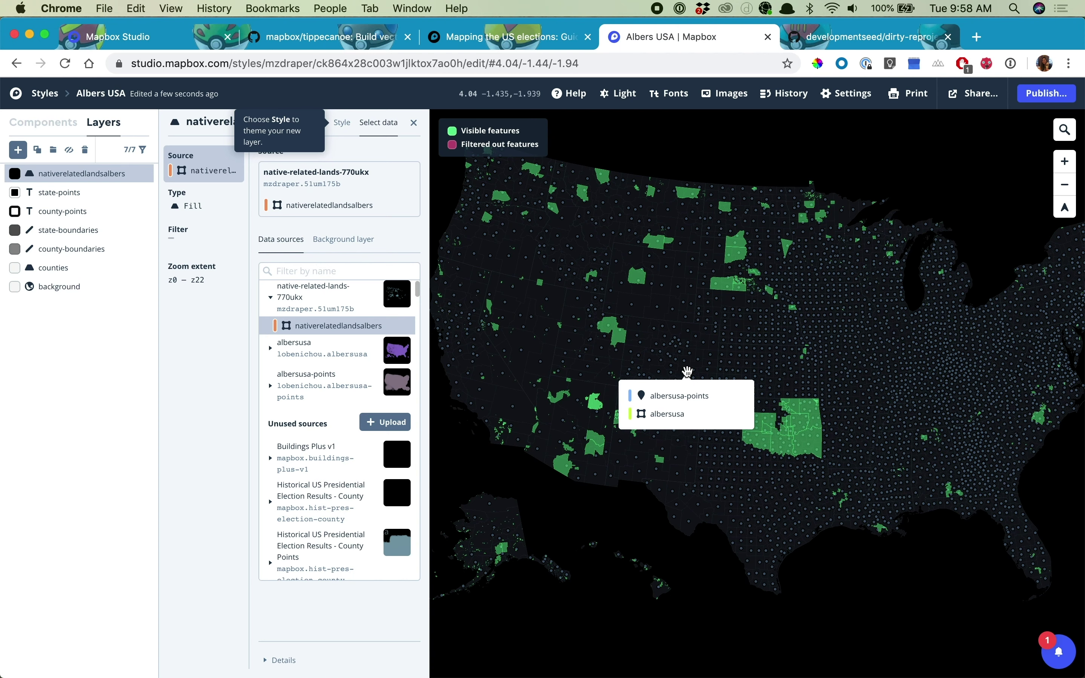
left_click_drag(692, 363, 752, 369)
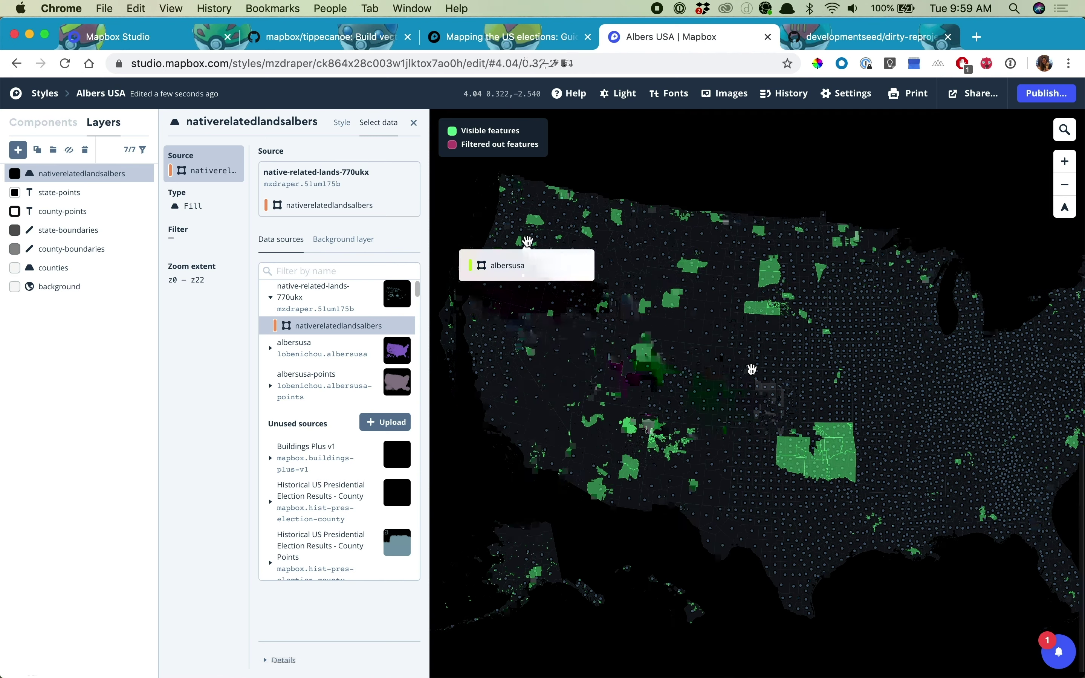
- Fill the lands layer with purple #4700fa at 0.4 opacity, then duplicate the layer
left_click(342, 128)
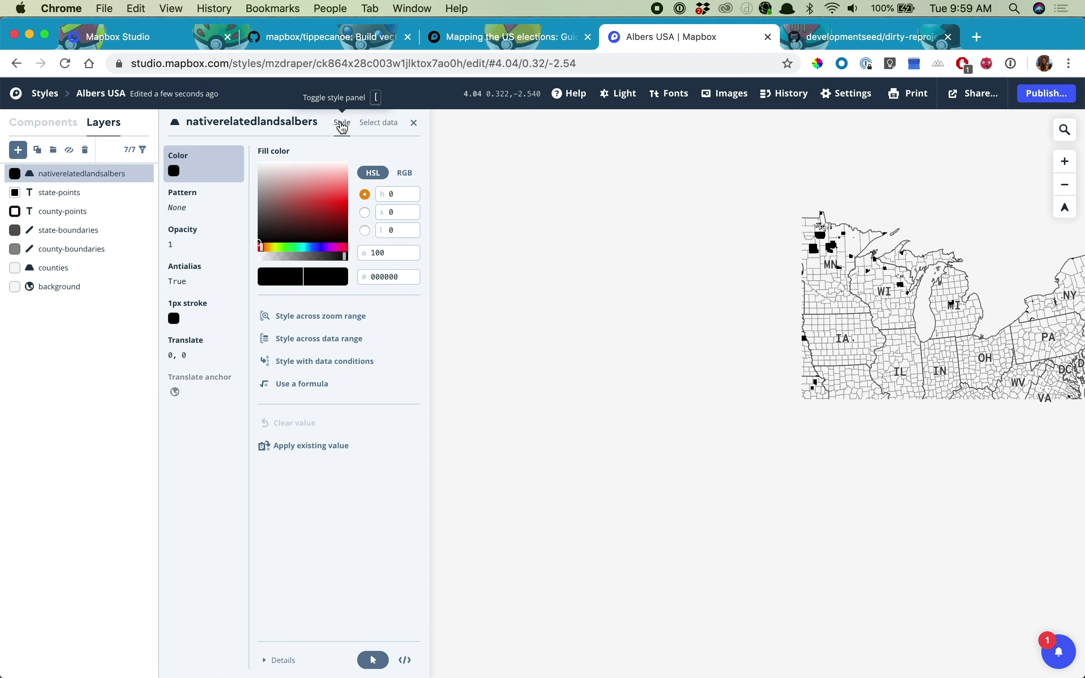
left_click_drag(814, 464, 834, 387)
left_click_drag(729, 309, 731, 369)
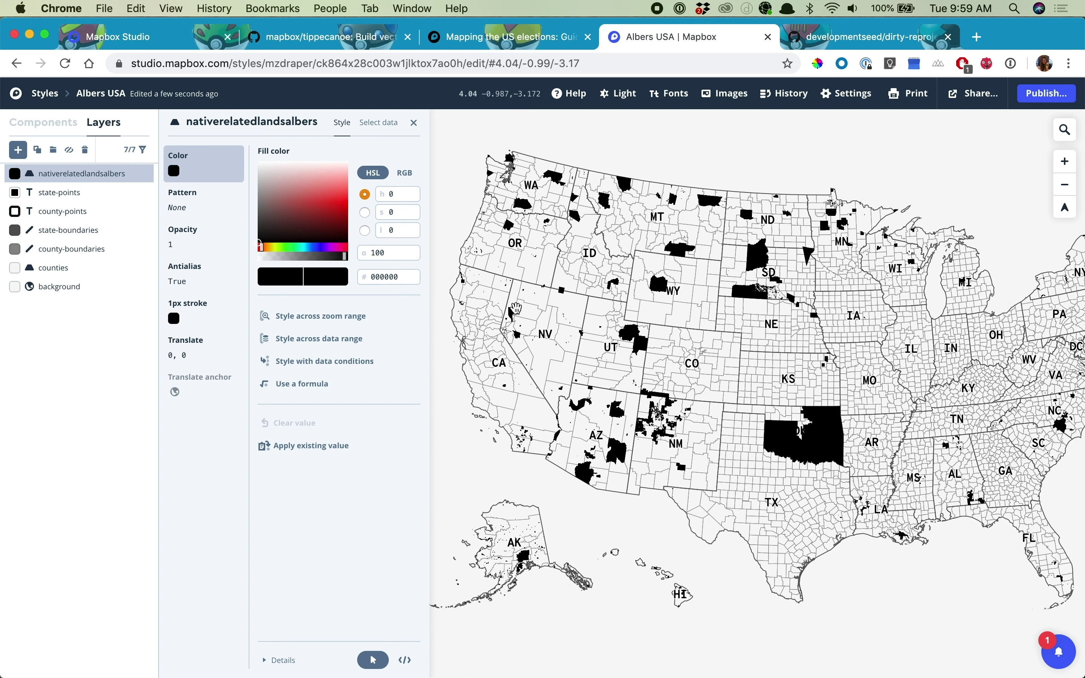
left_click(323, 254)
left_click(346, 203)
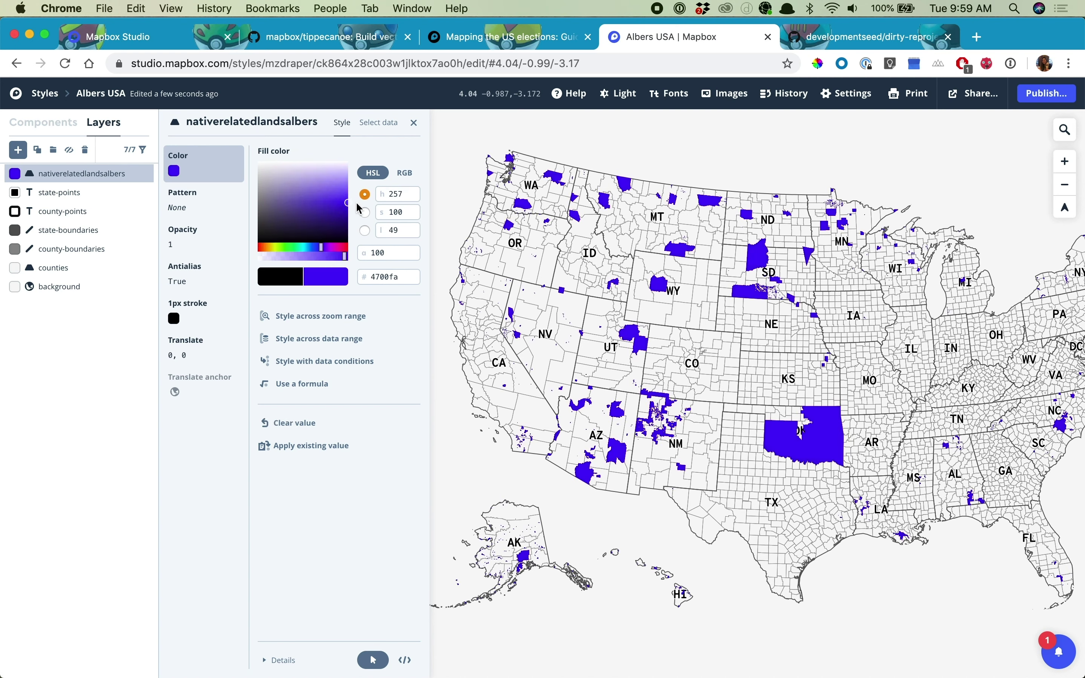
left_click(204, 238)
left_click(285, 169)
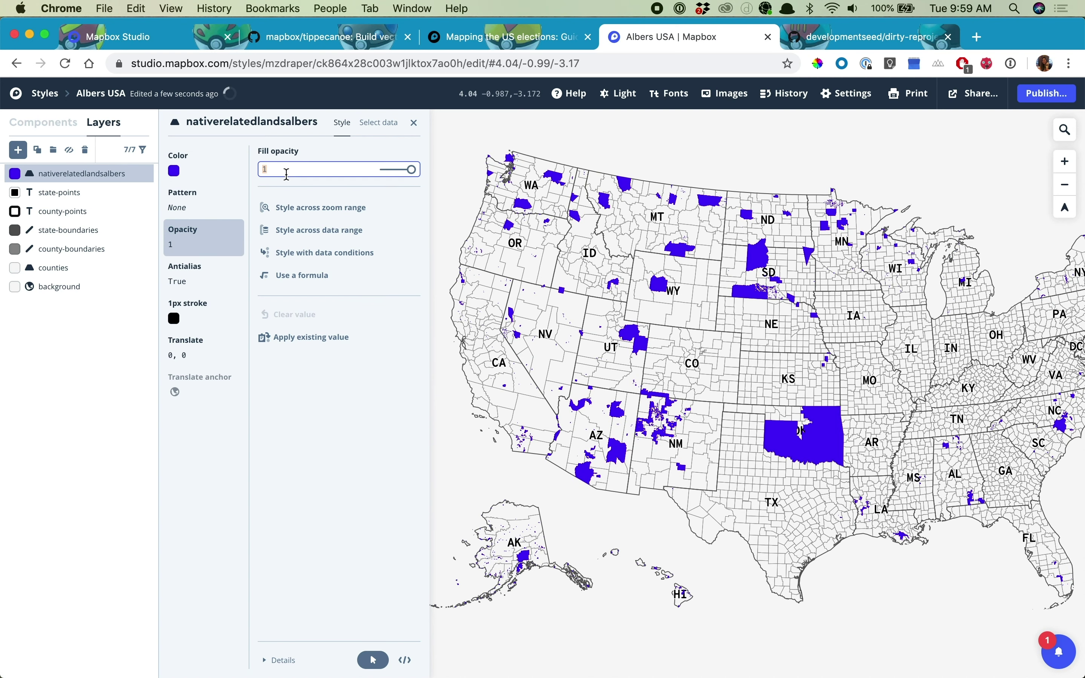
key("BackSpace")
type(".4")
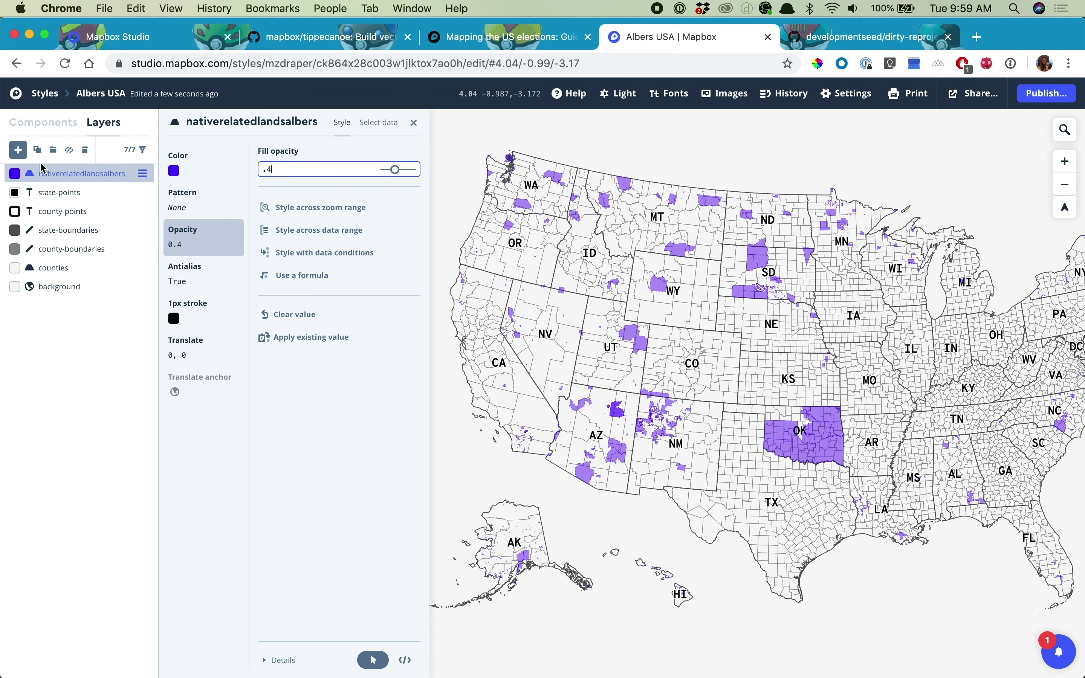
left_click(37, 150)
left_click(378, 122)
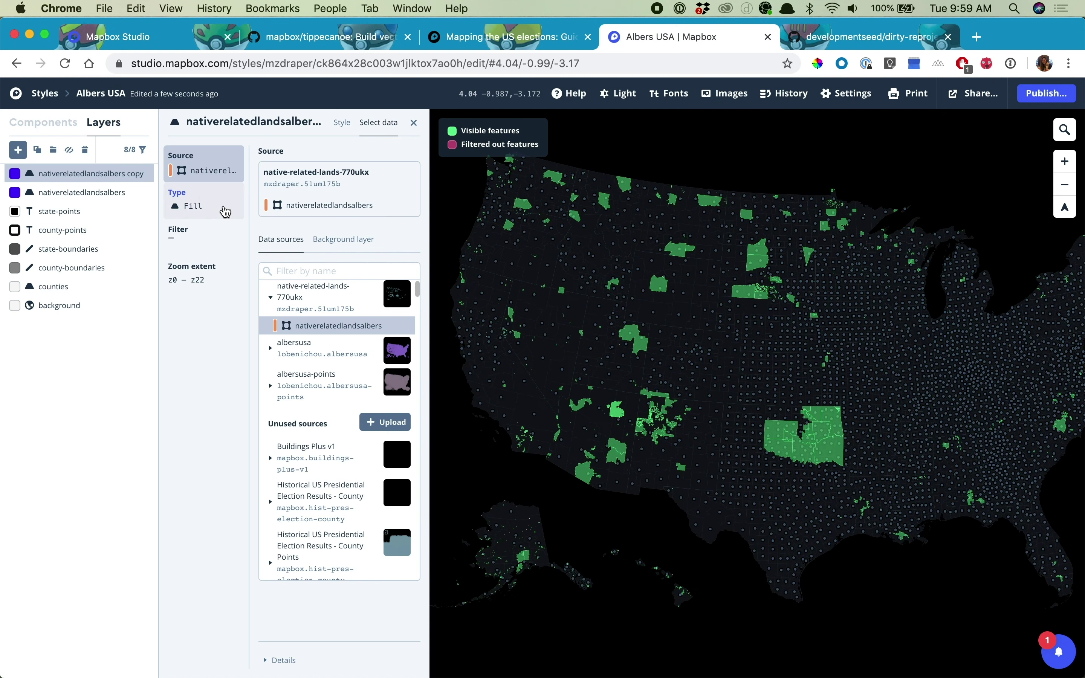
- Convert the duplicated lands layer to a Line layer and inspect the outlines over New Mexico
left_click(225, 212)
left_click(314, 276)
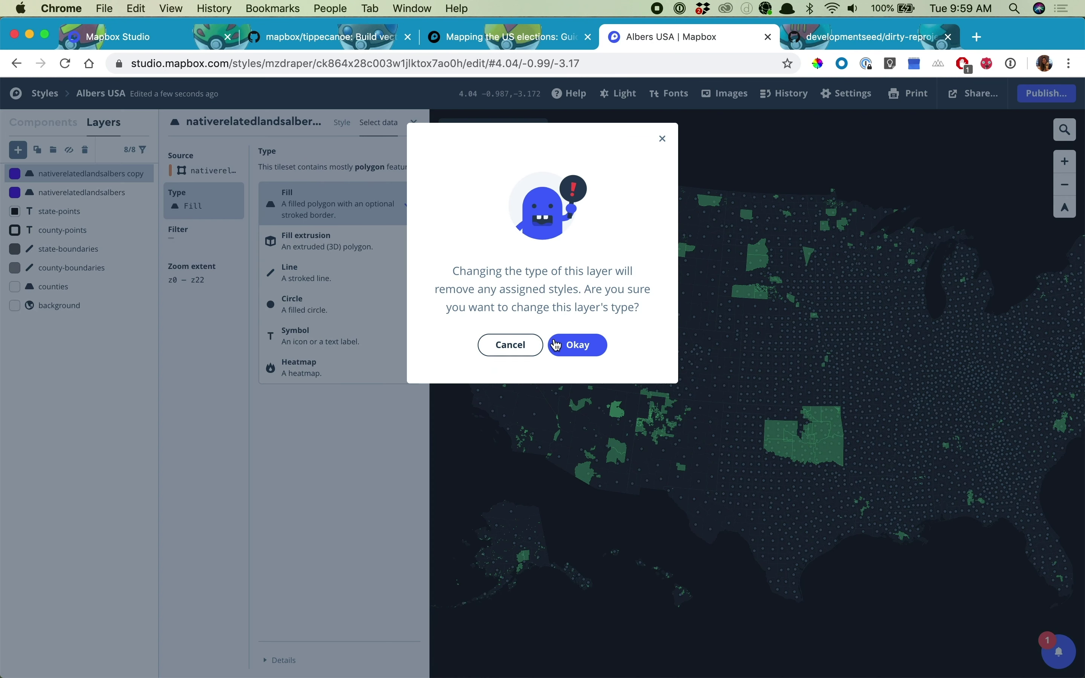
left_click(589, 348)
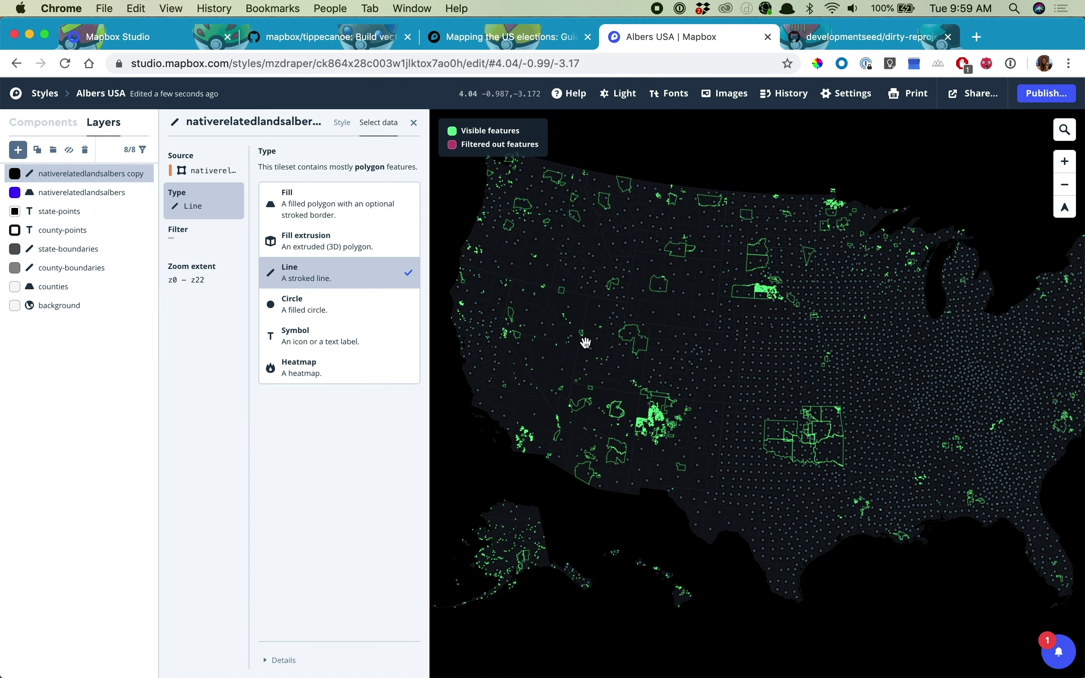
left_click(343, 123)
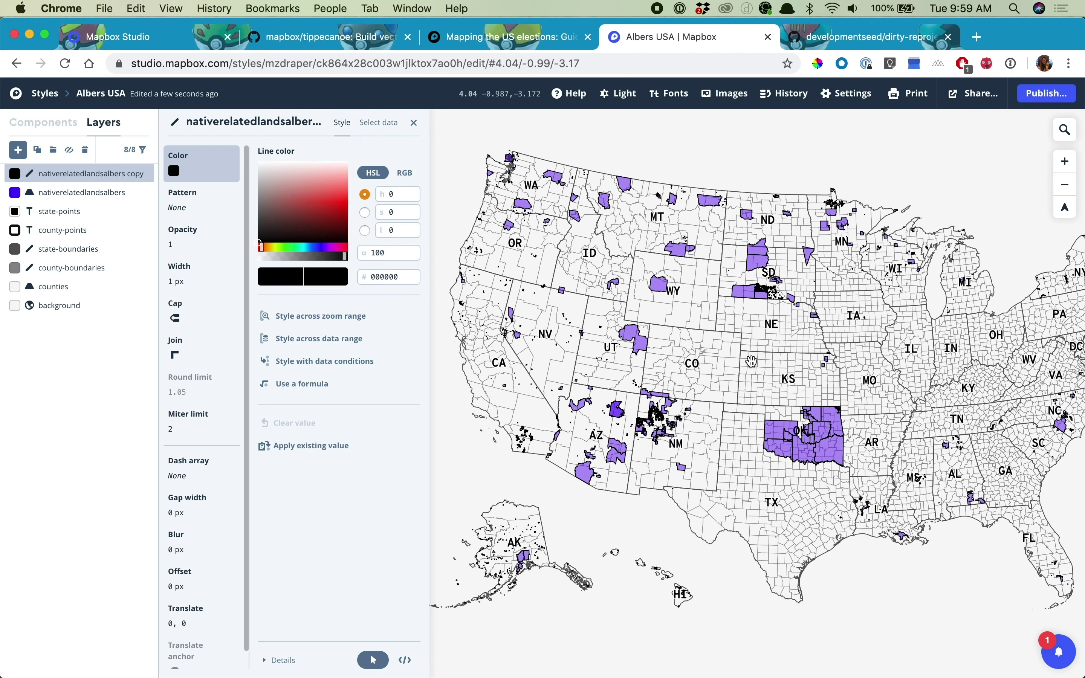
left_click_drag(752, 361, 689, 356)
scroll(720, 431, "up", 3)
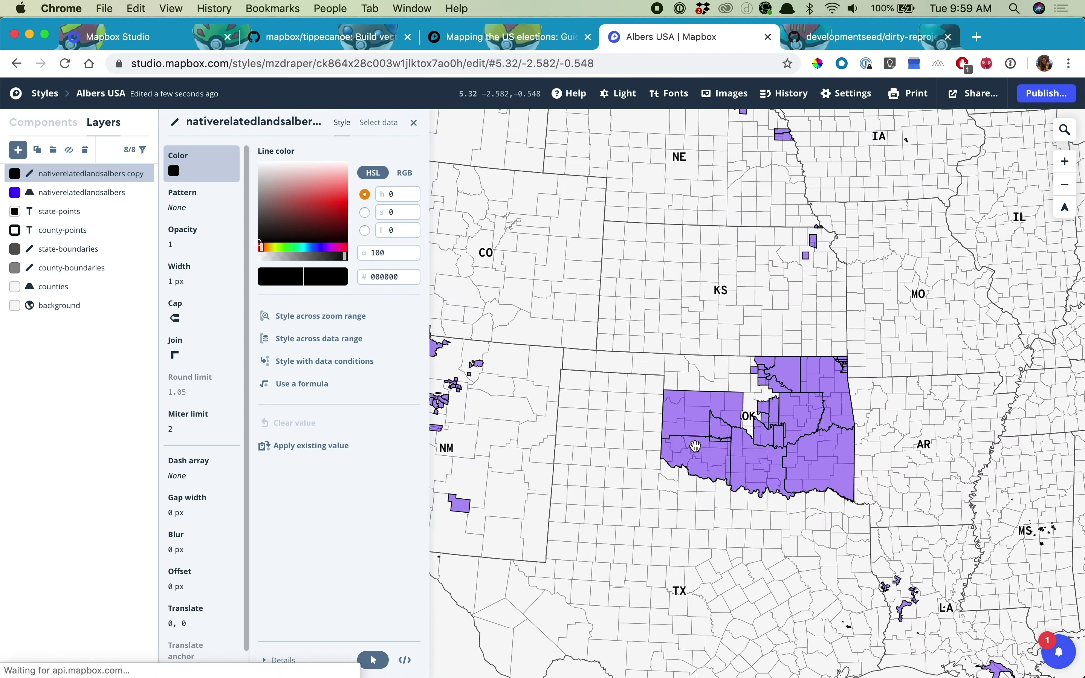
left_click_drag(695, 447, 950, 417)
scroll(611, 321, "up", 5)
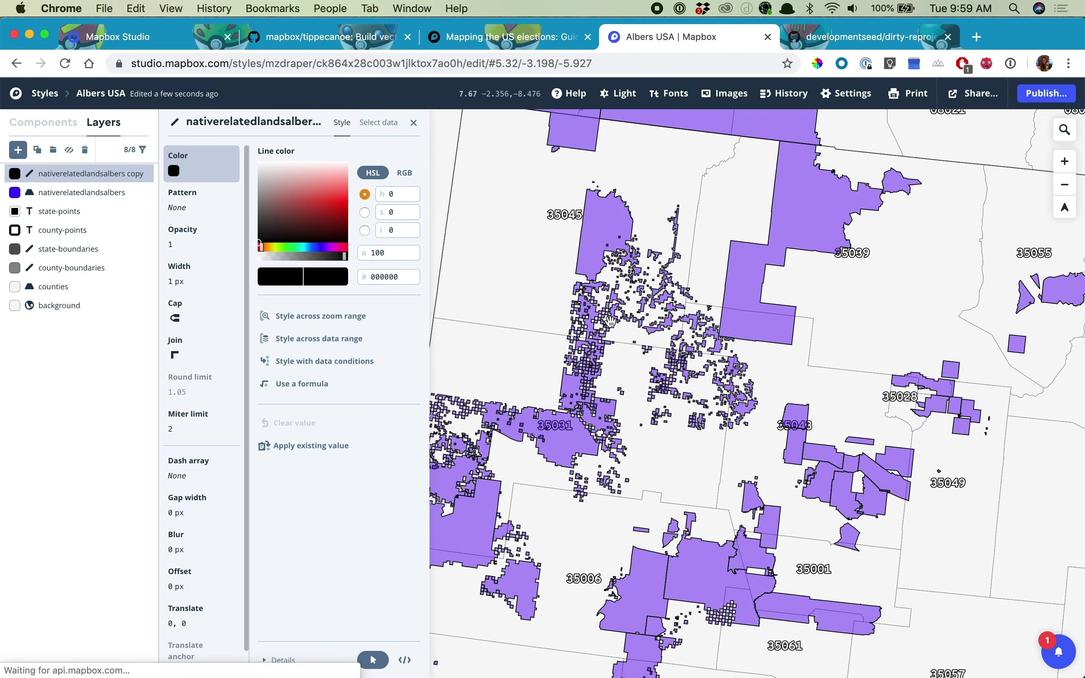
scroll(611, 320, "up", 2)
left_click_drag(583, 422, 706, 331)
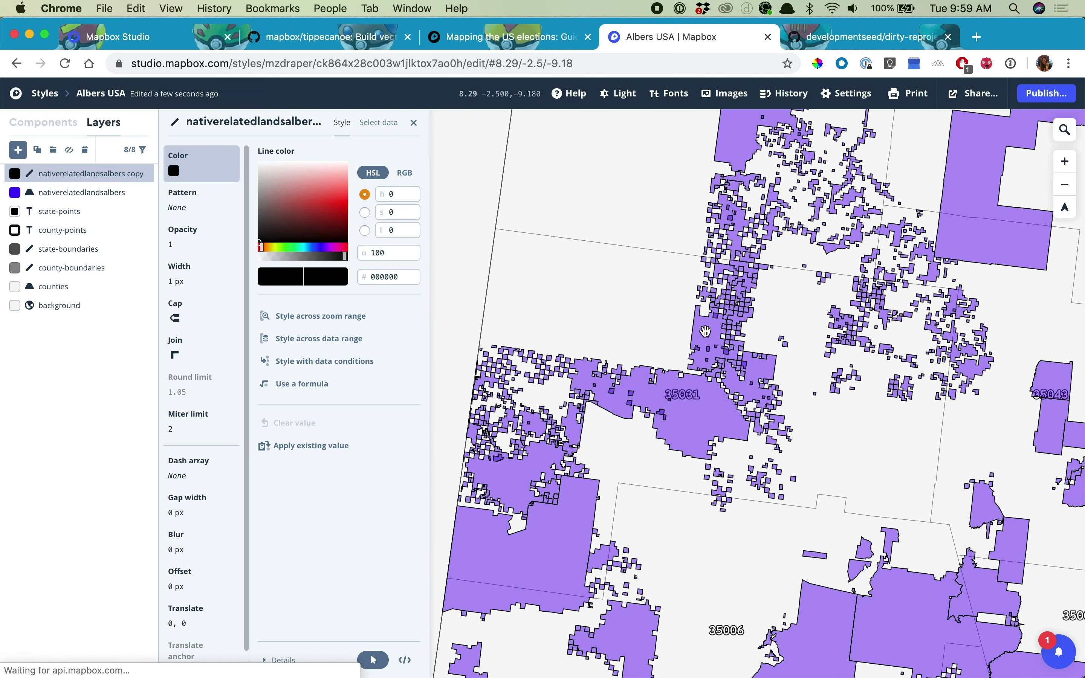
scroll(699, 381, "down", 10)
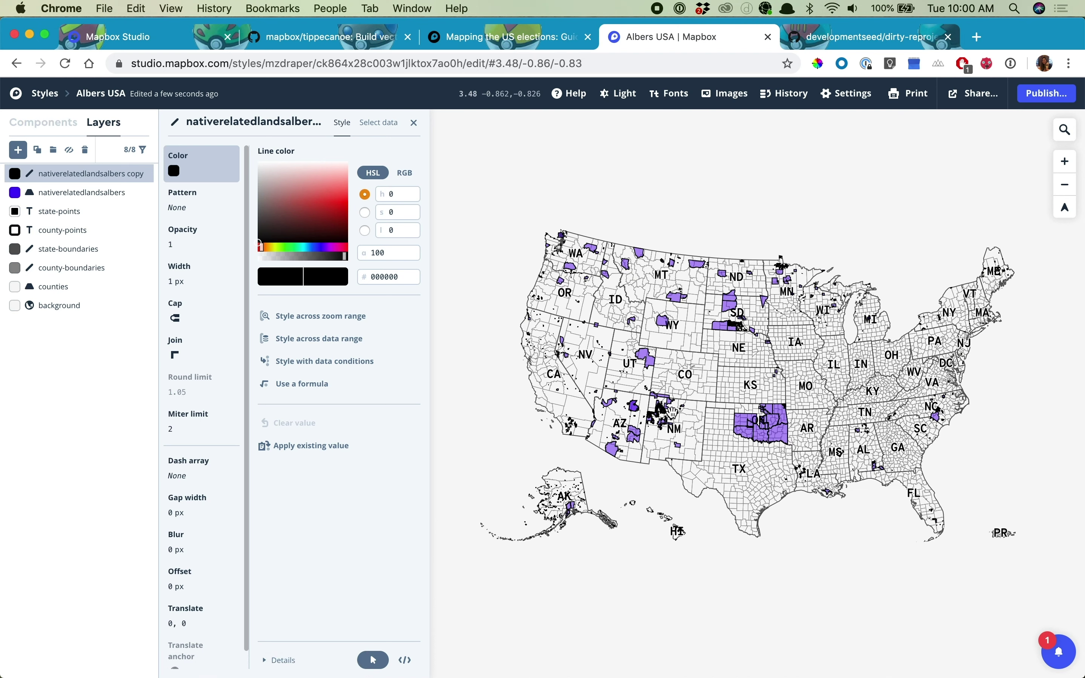
- Rename the copied layer to nativerelatedlandsalbers-outline
left_click(187, 123)
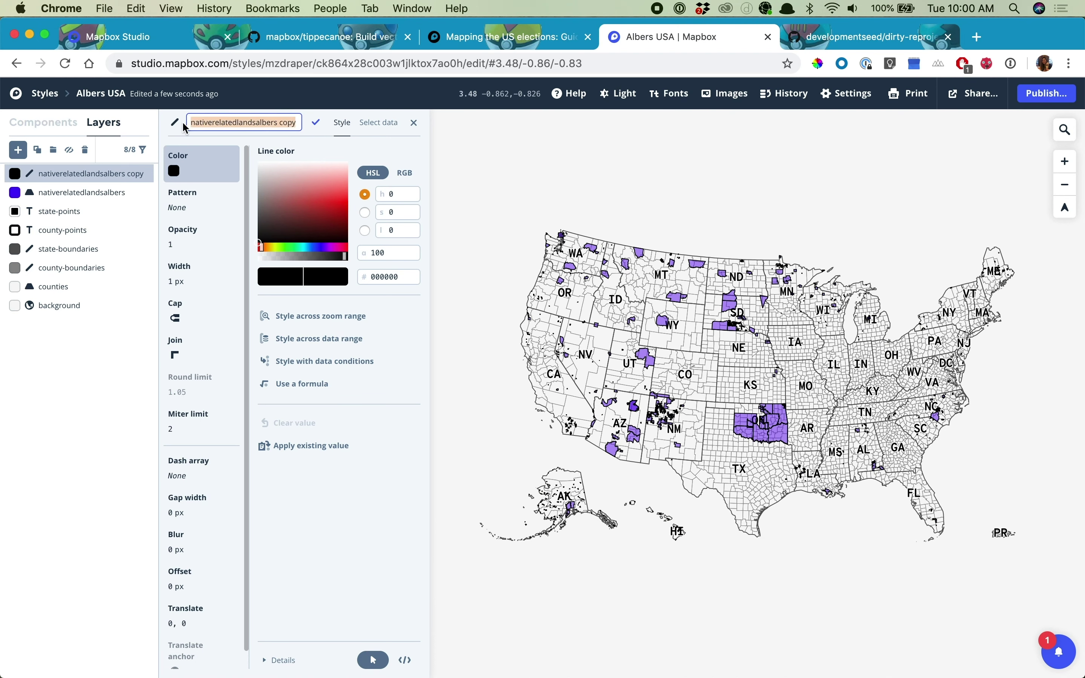
key("Right")
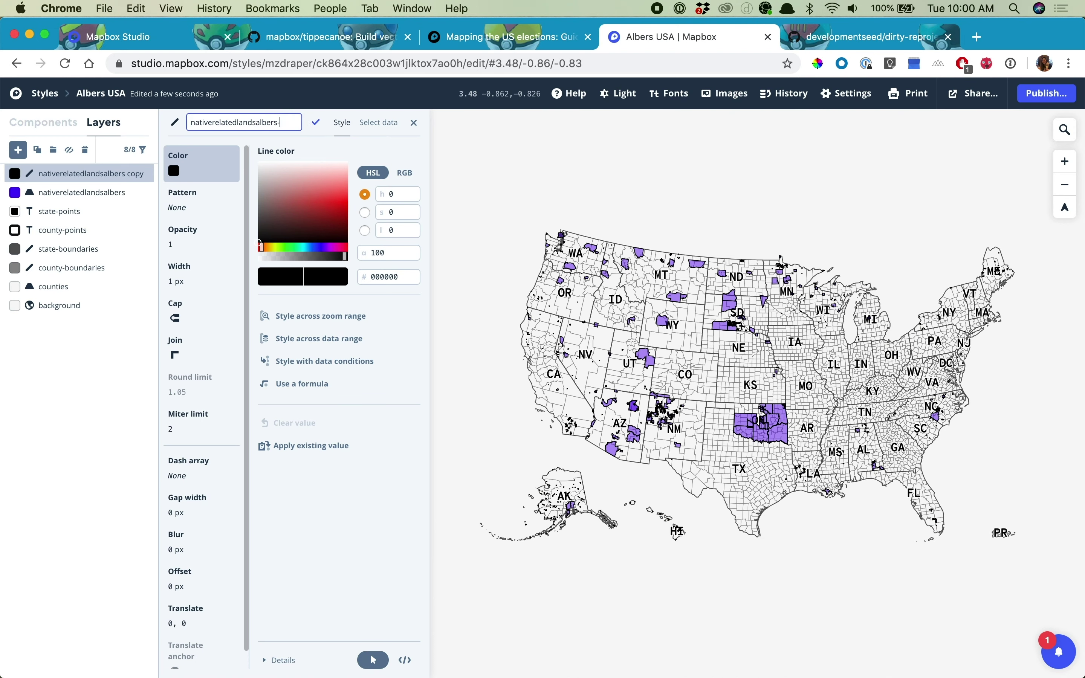
type("-outline")
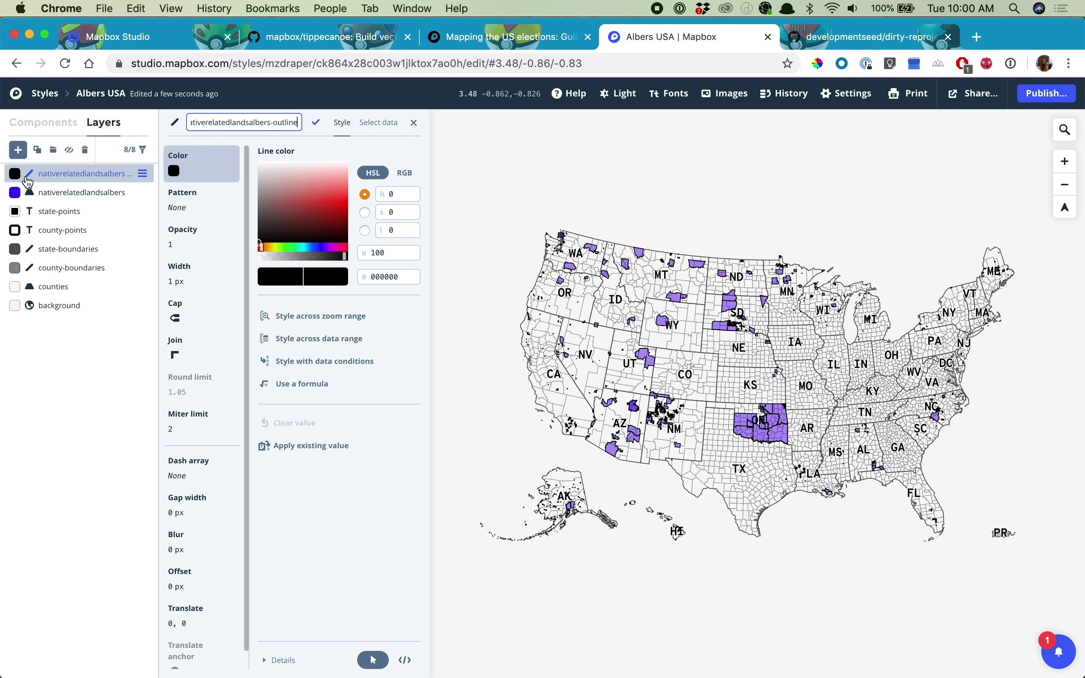
- Move both lands layers below the state and county label layers
left_click(74, 194)
left_click(110, 179, "shift")
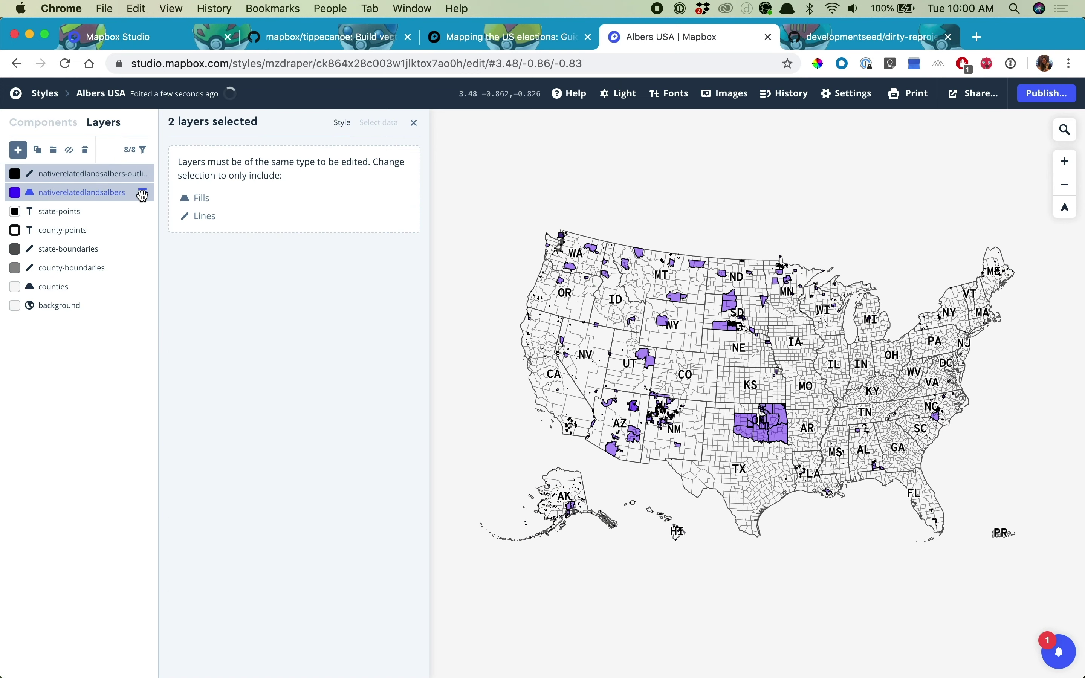
left_click_drag(143, 194, 136, 247)
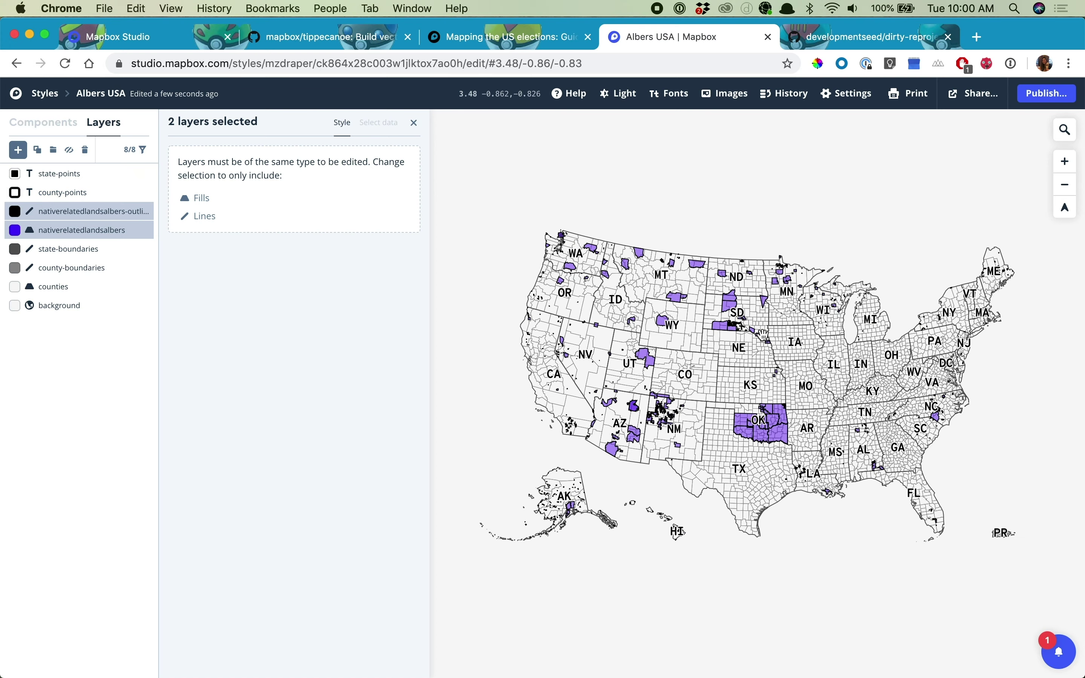
left_click(107, 231)
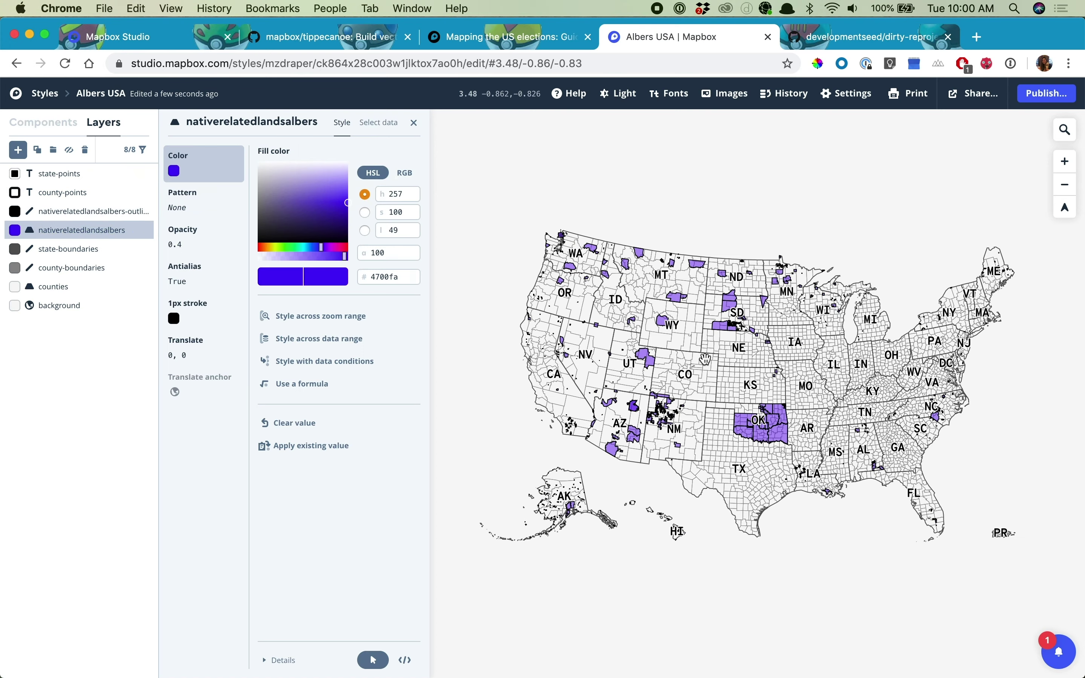
scroll(705, 359, "up", 2)
left_click(414, 122)
- Publish the Albers USA style changes and dismiss the success message
scroll(528, 301, "up", 1)
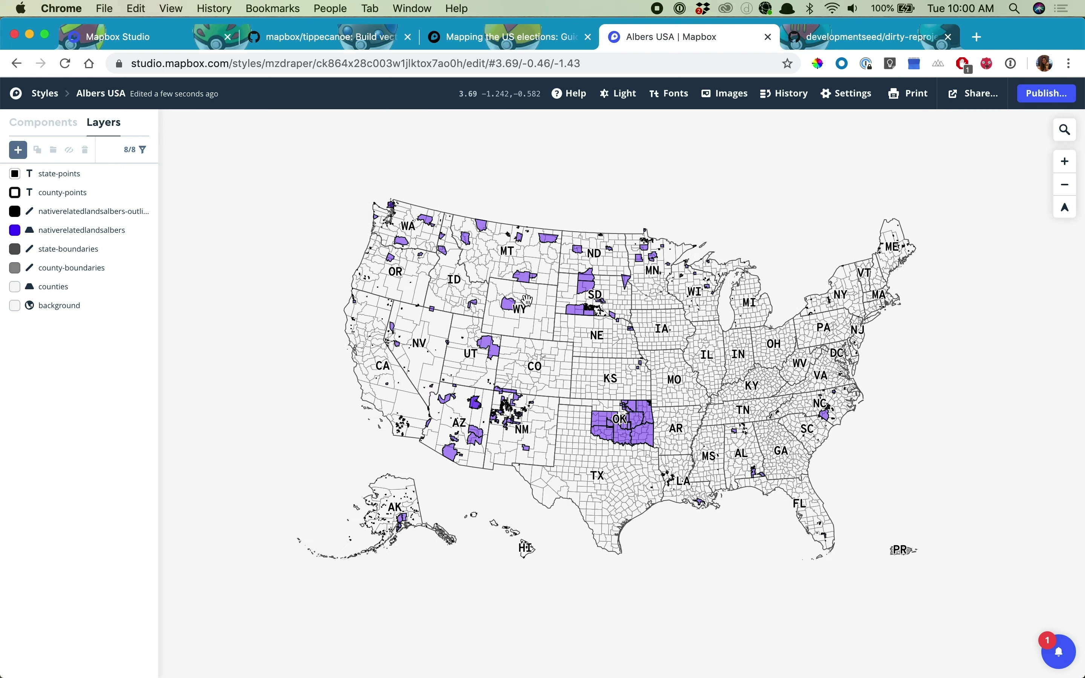
left_click(1054, 99)
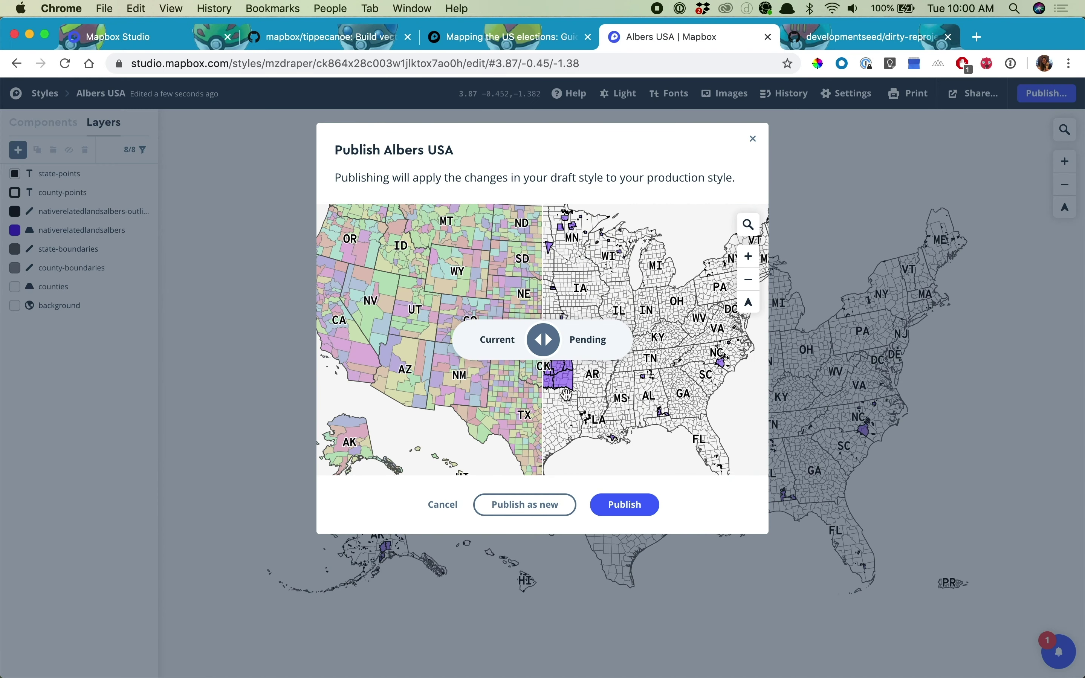
left_click_drag(562, 395, 597, 409)
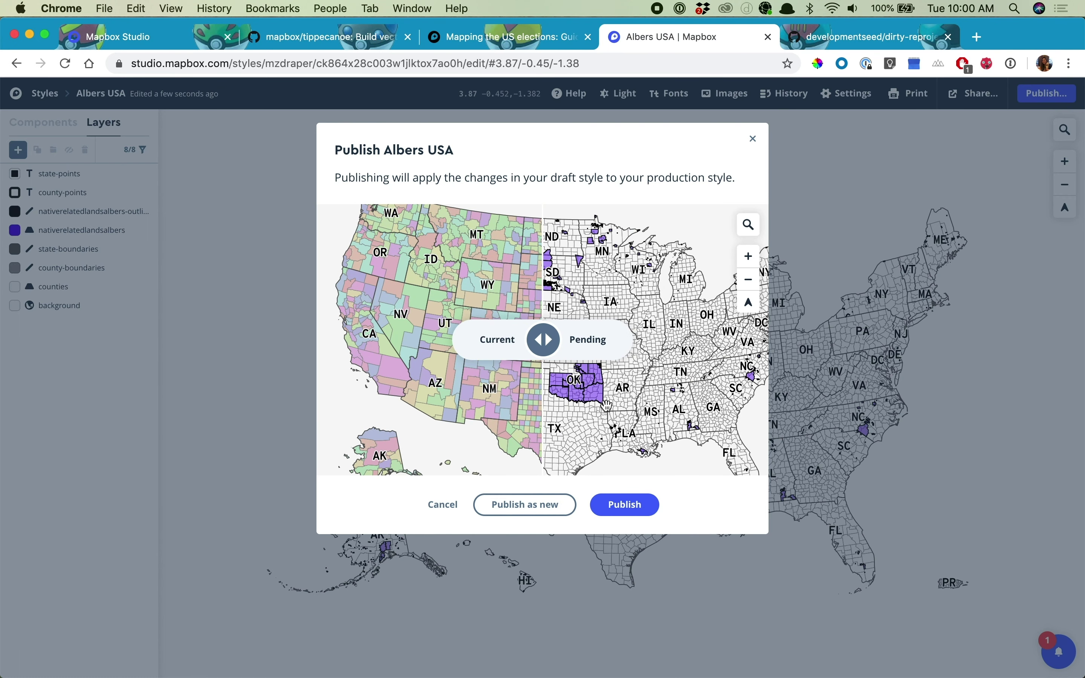
left_click(626, 505)
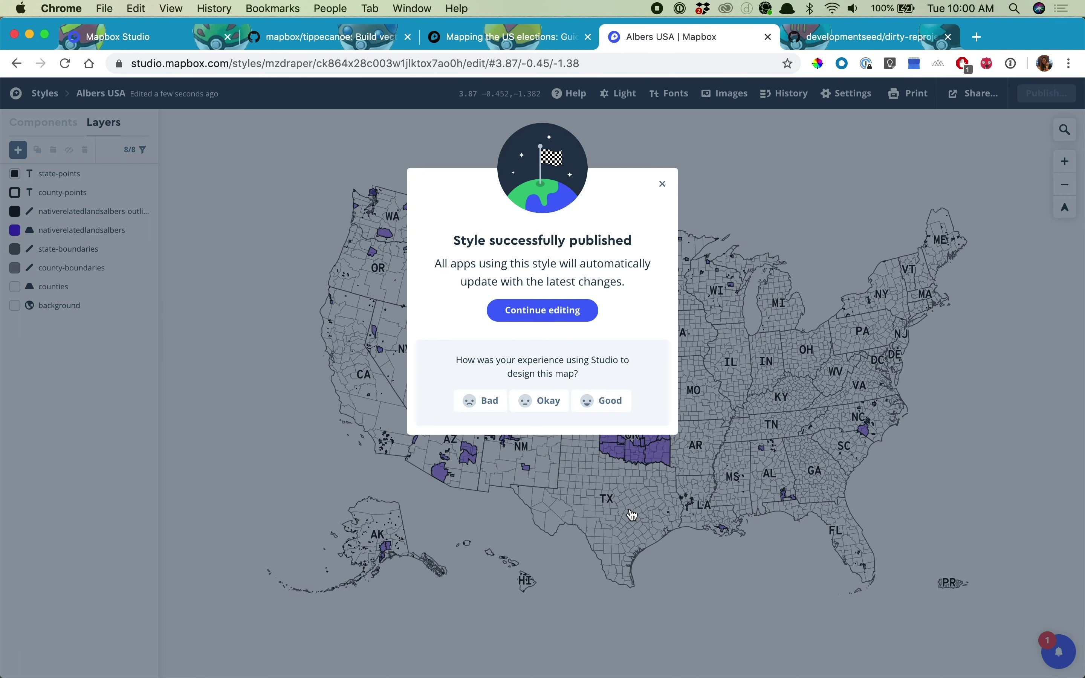
left_click(664, 183)
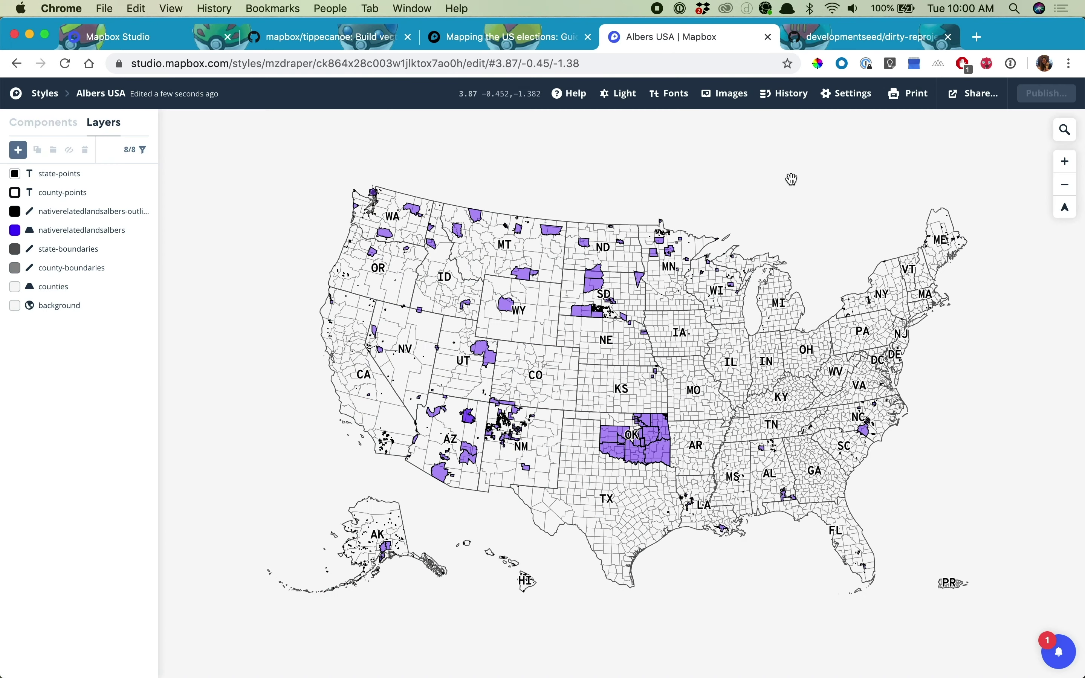
- View the published style's sharing and developer links
left_click(977, 95)
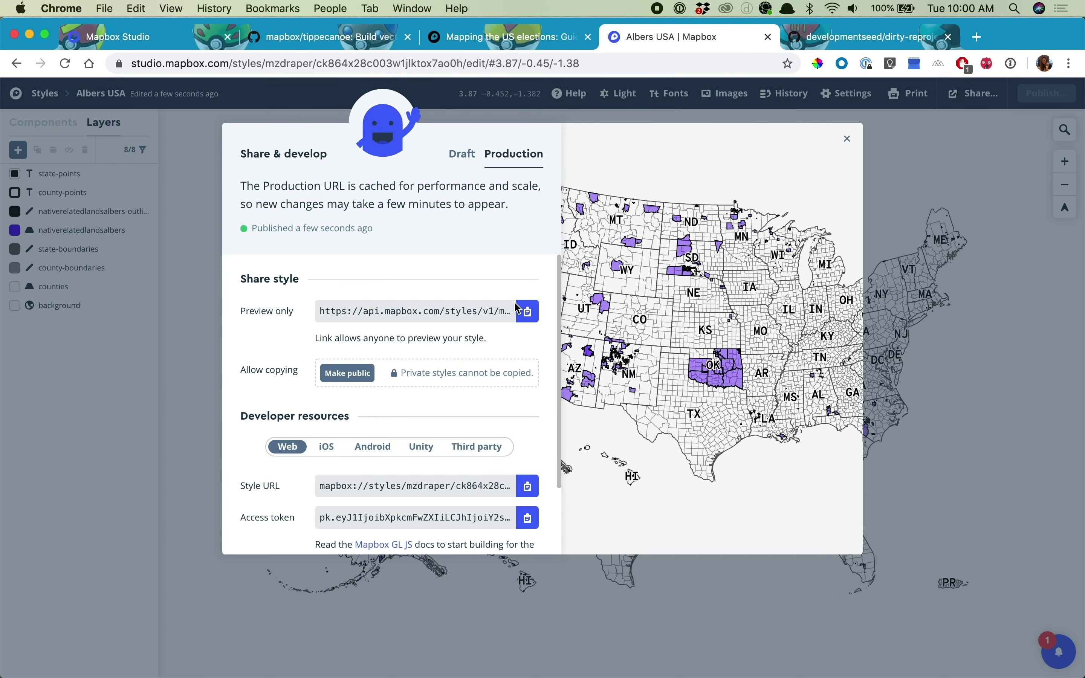
scroll(480, 388, "down", 2)
scroll(476, 375, "up", 2)
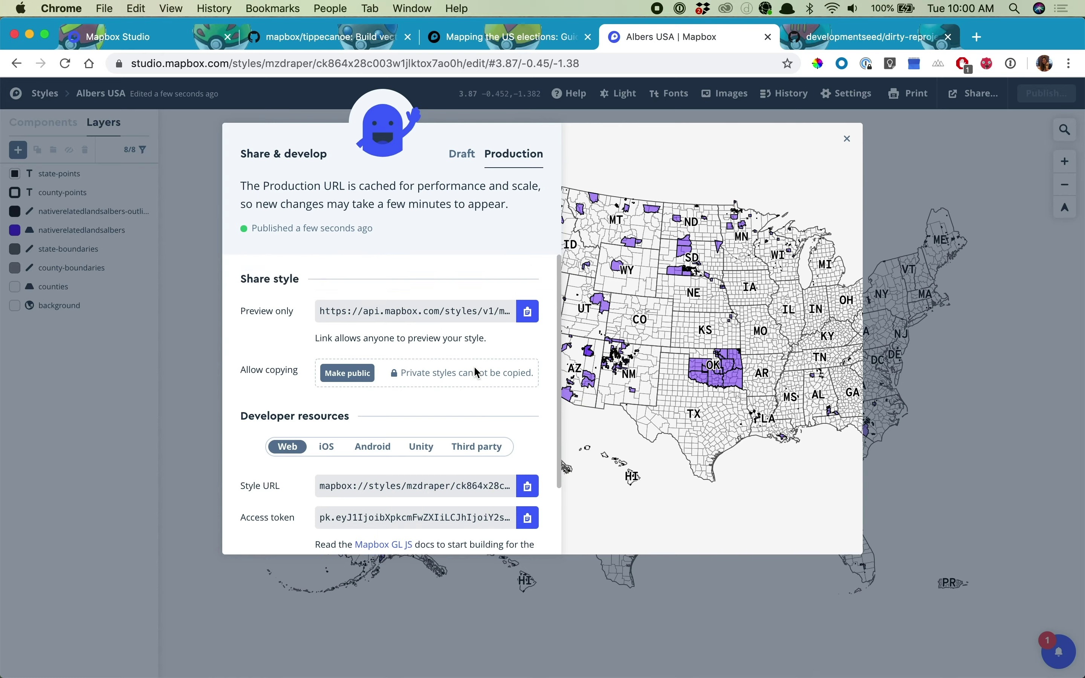